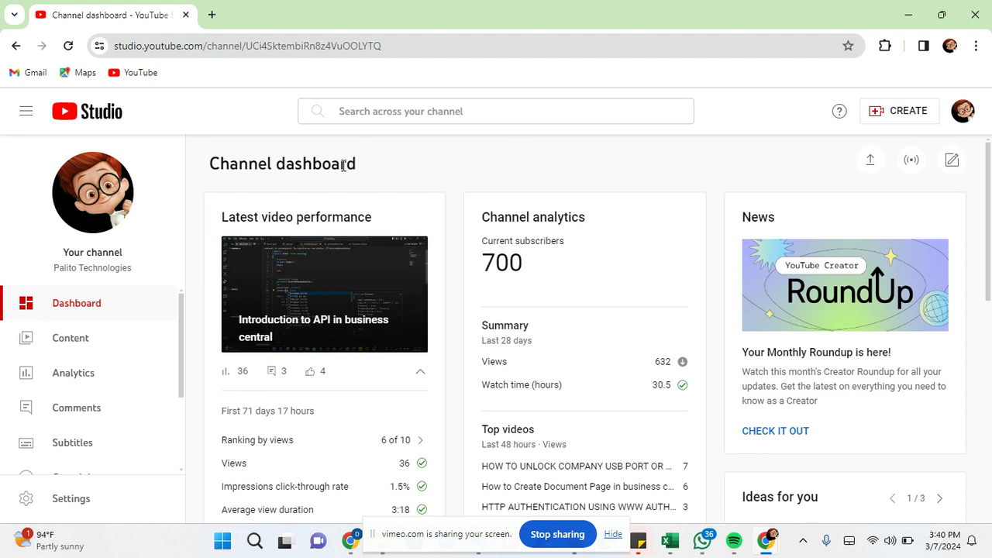
Browse the YouTube Studio channel comments, then return to the channel dashboard
click(89, 417)
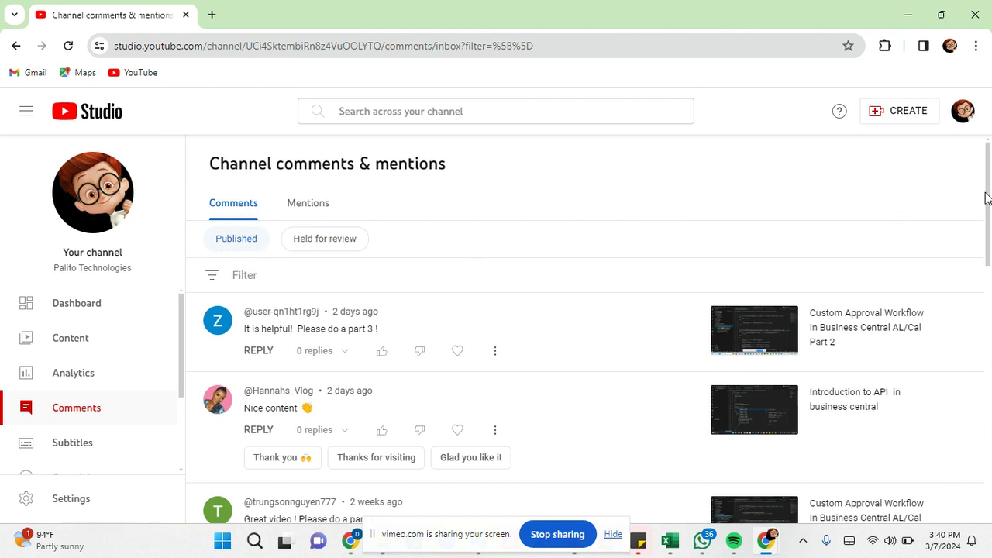
scroll(984, 206, down, 1)
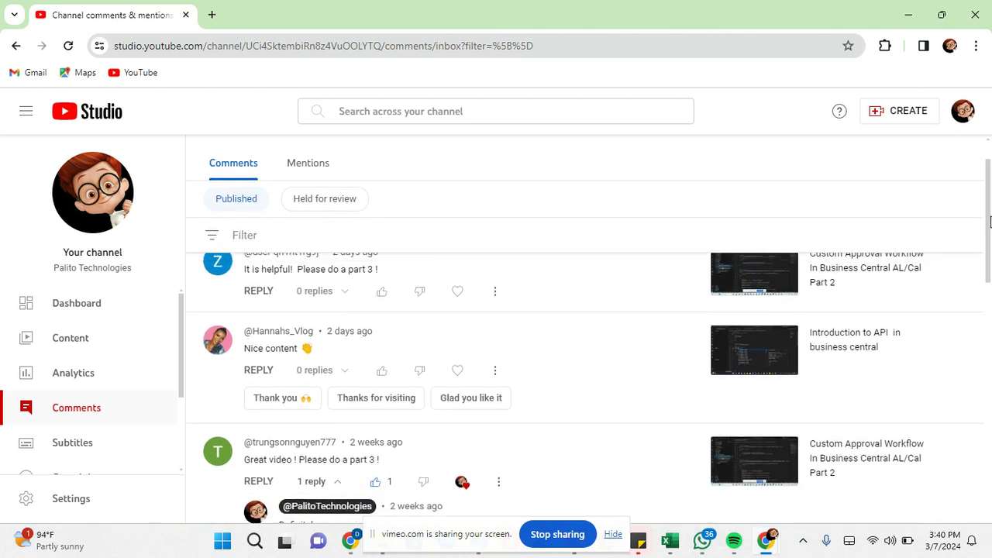
drag(990, 225, 989, 217)
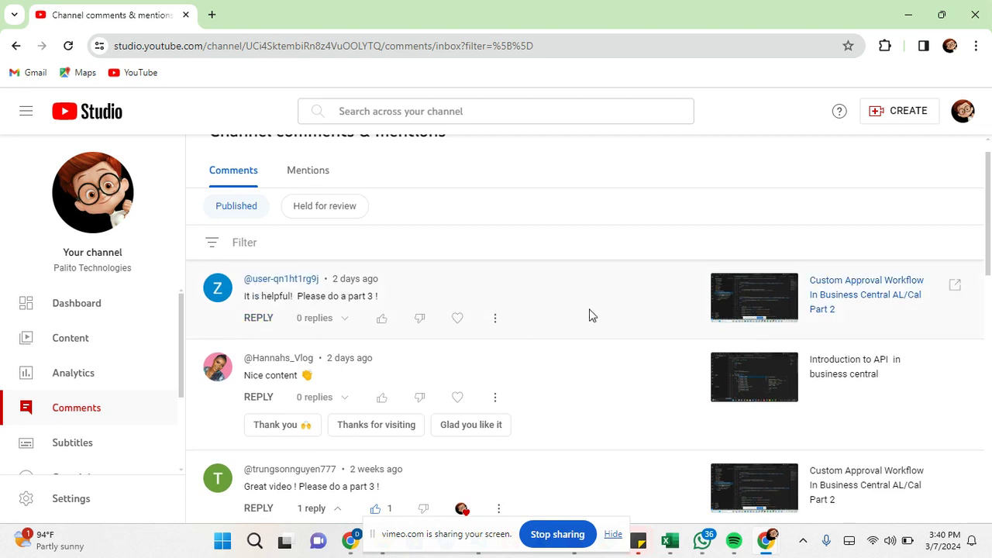
drag(987, 219, 987, 252)
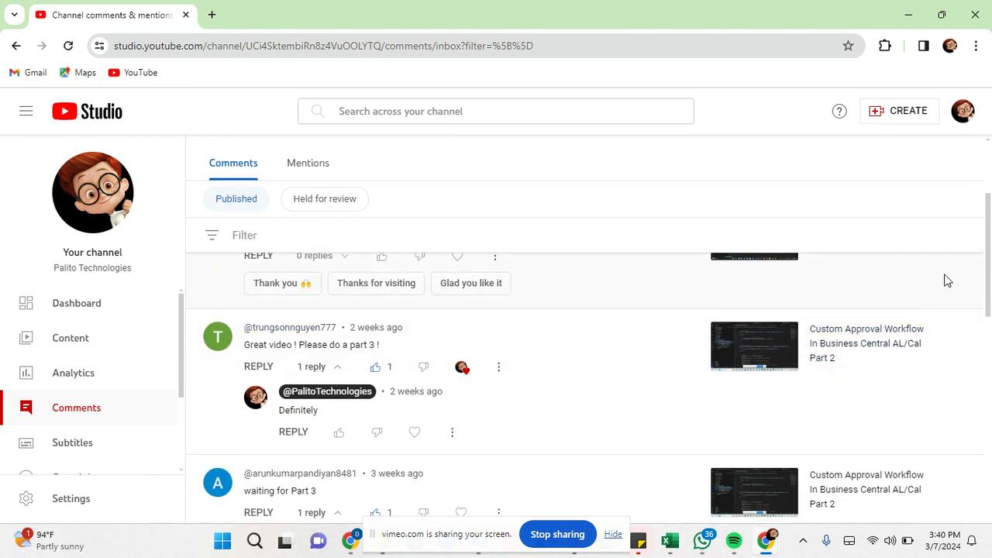
drag(986, 291, 989, 236)
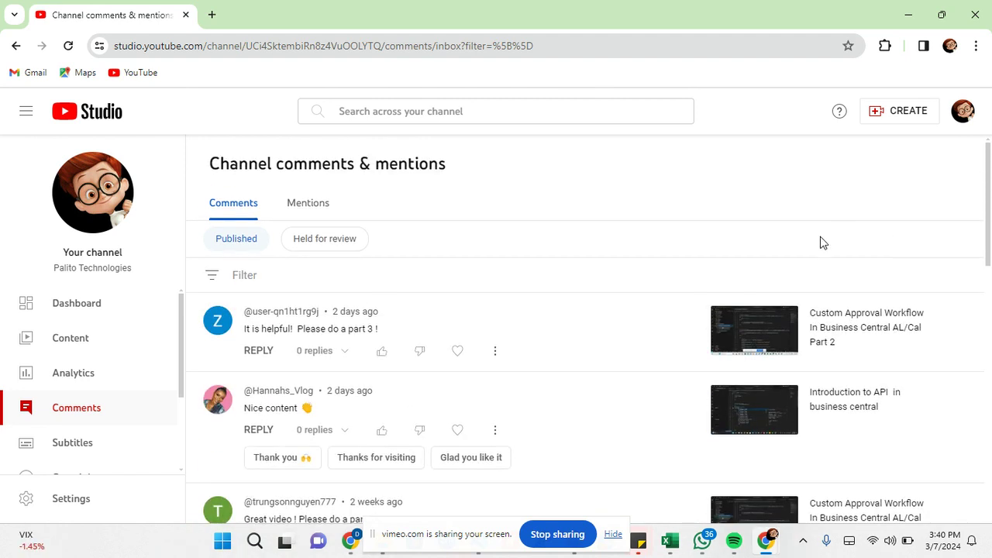
click(70, 306)
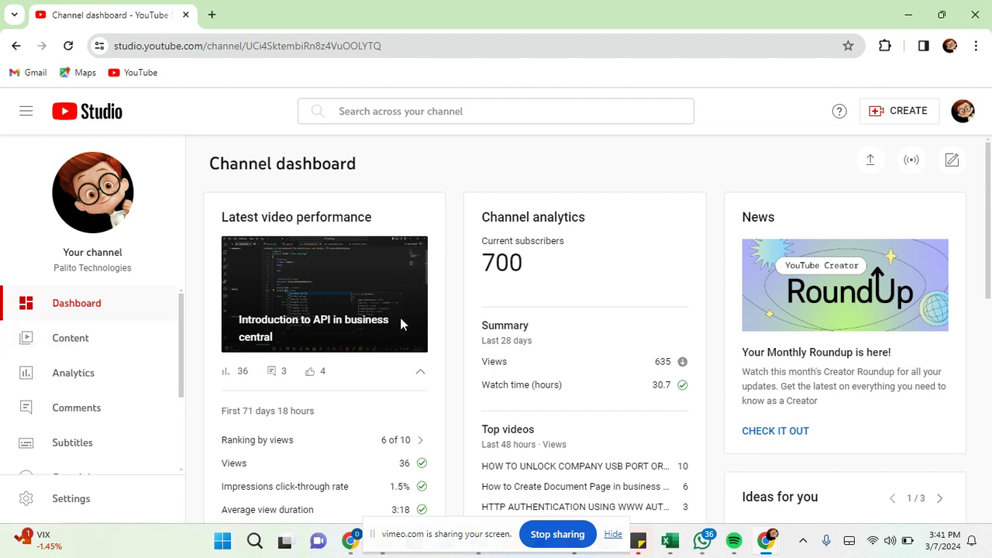
mouse_move(988, 196)
mouse_down()
mouse_move(980, 333)
mouse_move(990, 221)
mouse_move(951, 314)
mouse_move(982, 186)
mouse_up()
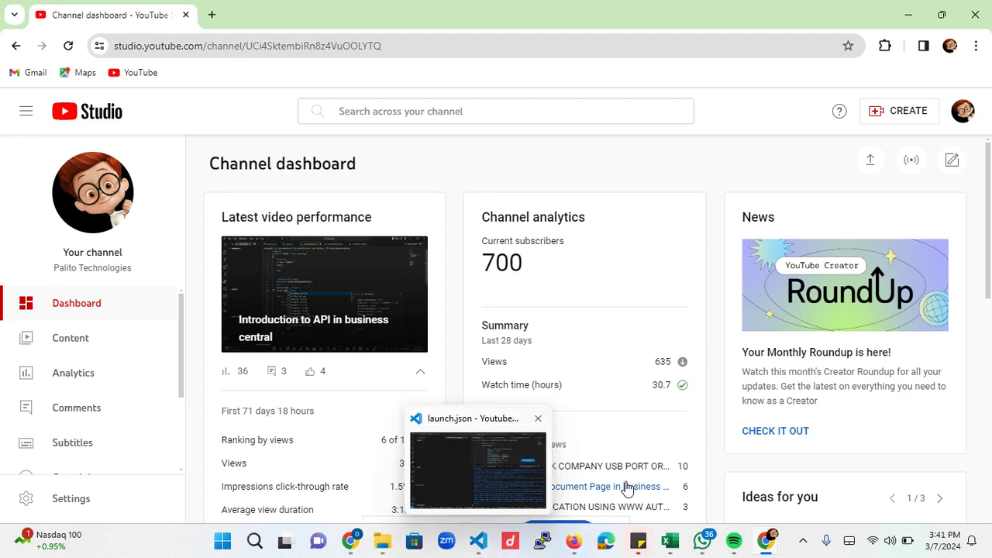
Take Business Central back to its home page and bring up the YoutubeApproval project in VS Code
key(super)
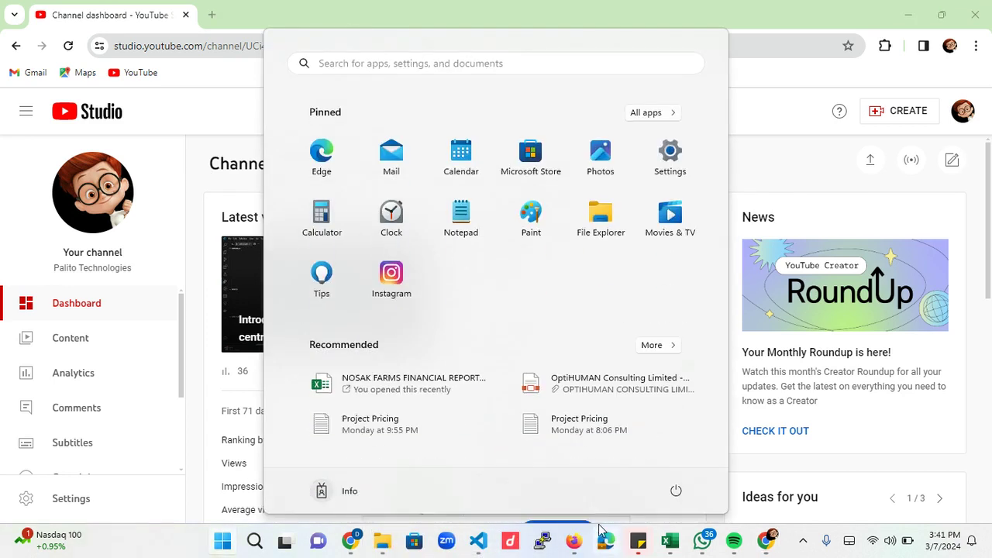
click(605, 535)
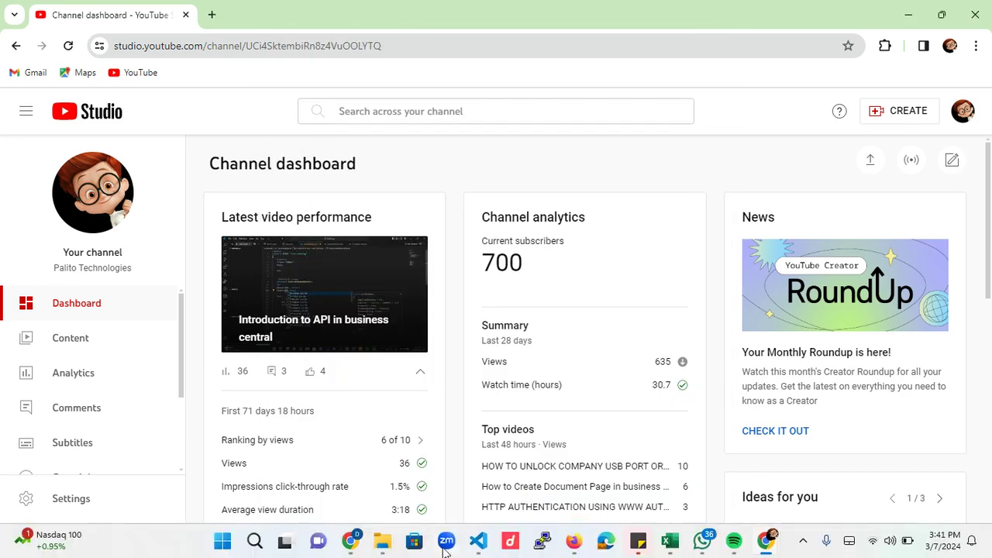
click(350, 545)
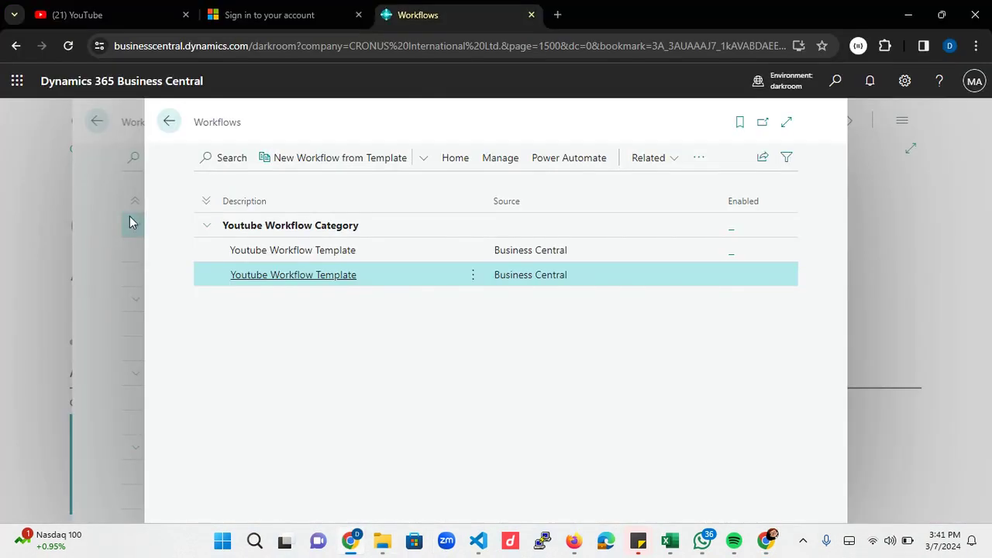
click(167, 122)
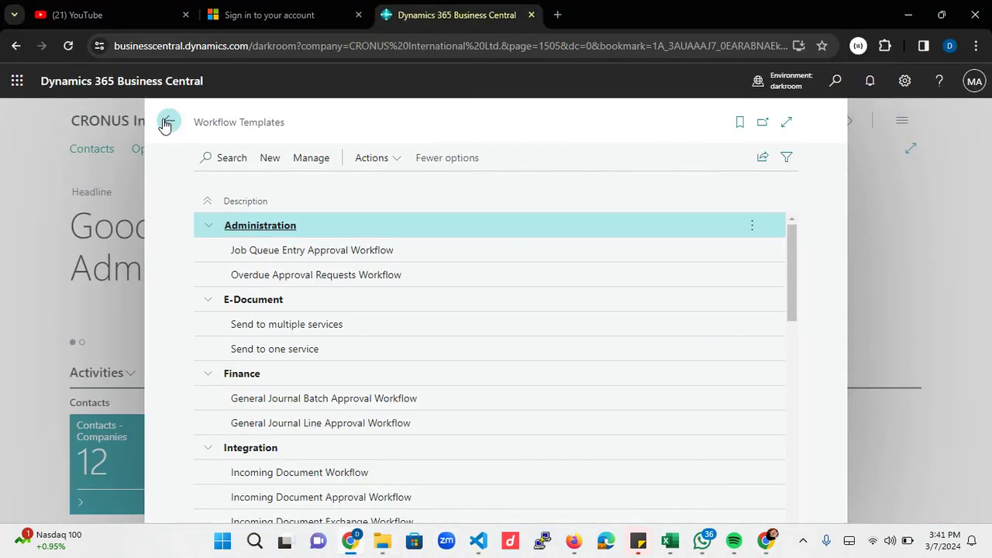
click(165, 122)
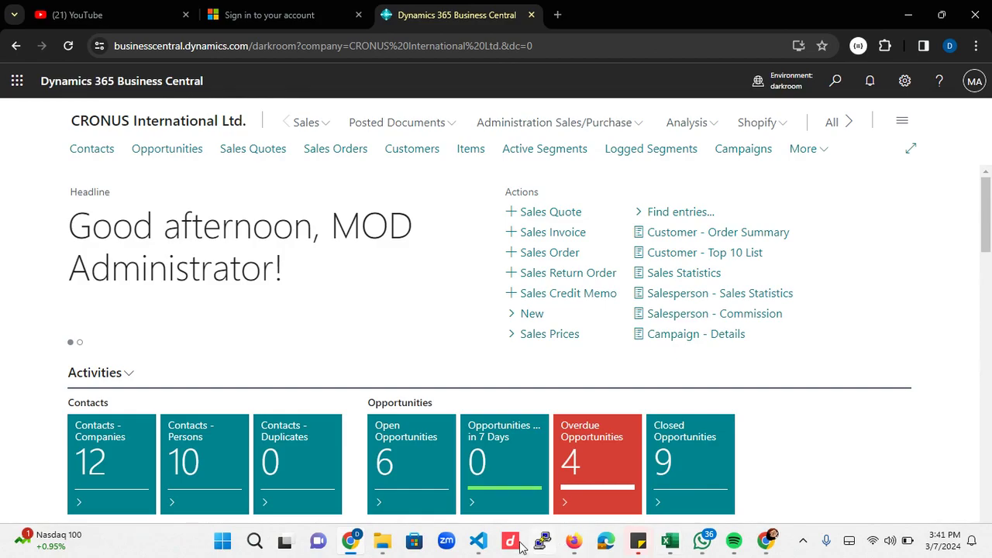
click(478, 541)
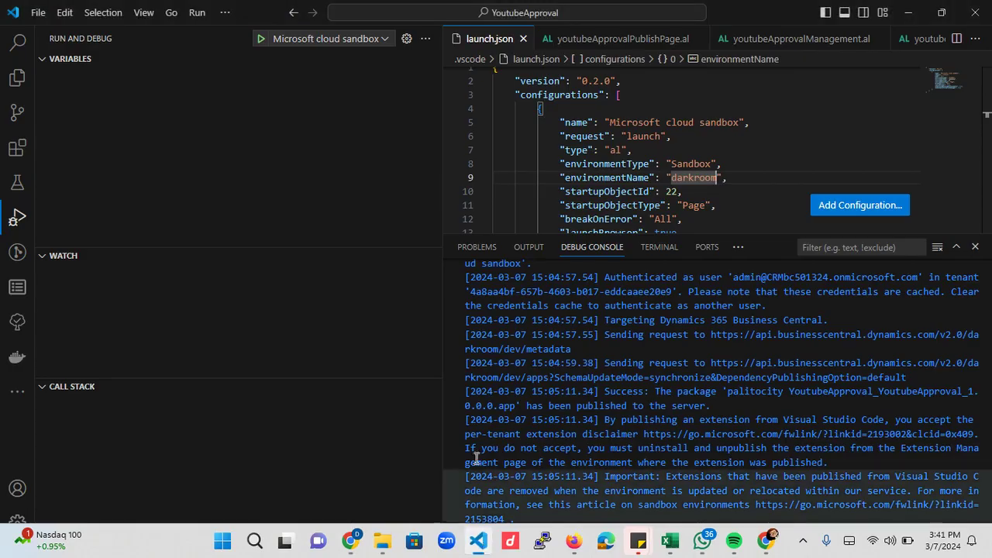
Browse the project's file tree in the Explorer, expanding the pages and Listpage folders
click(18, 81)
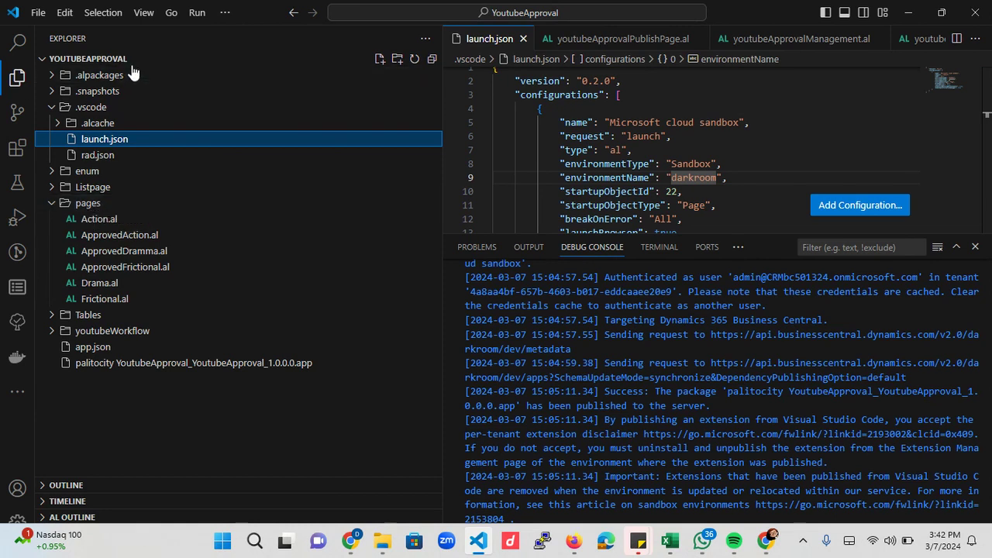
click(81, 110)
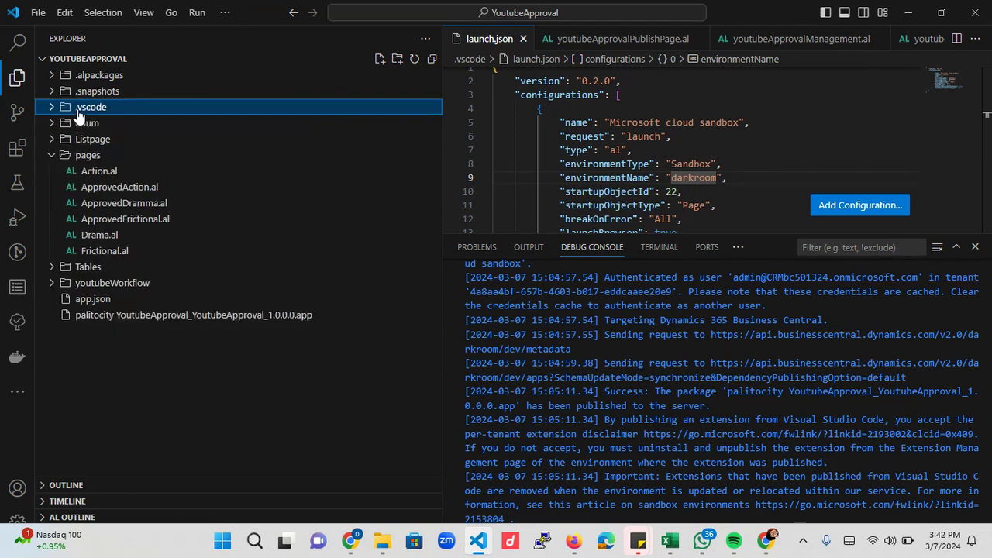
click(62, 155)
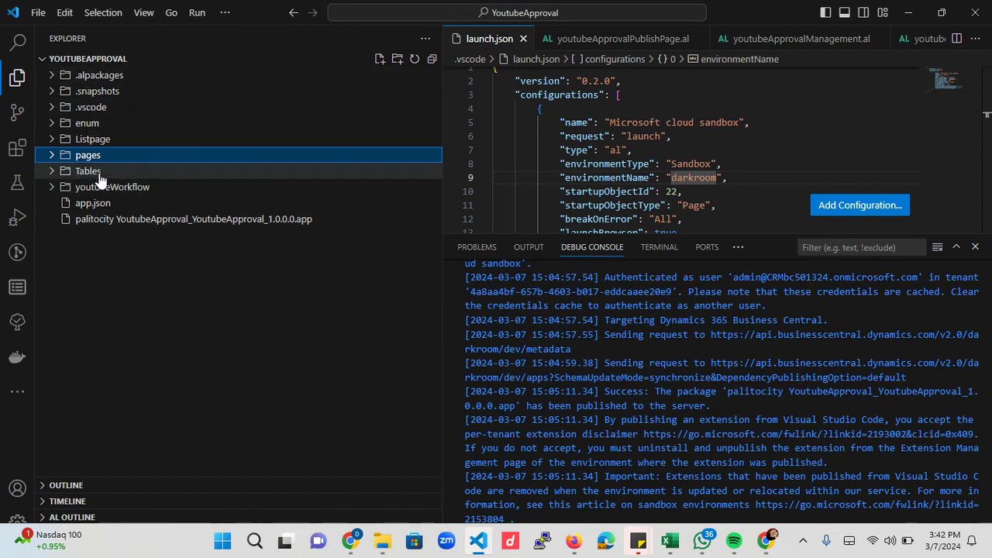
click(55, 155)
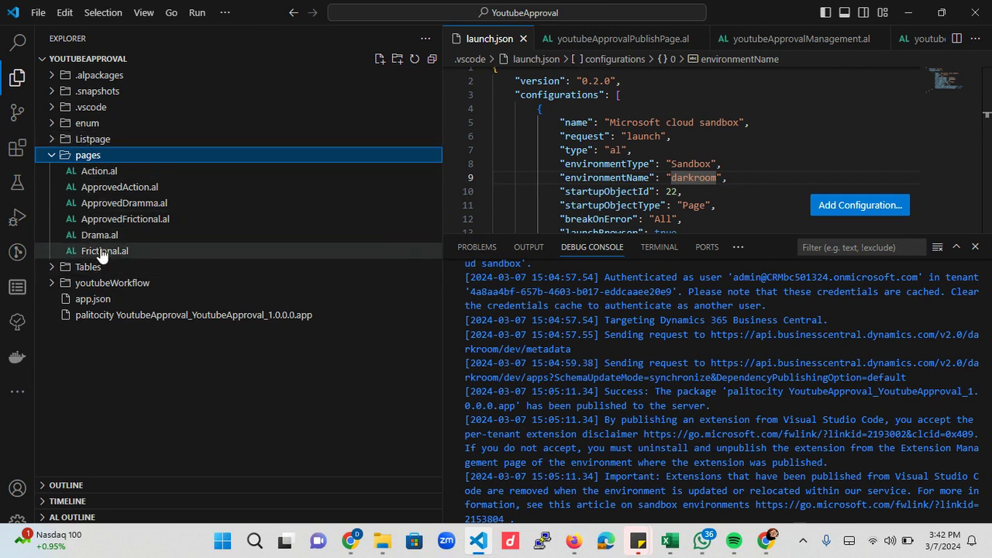
click(85, 155)
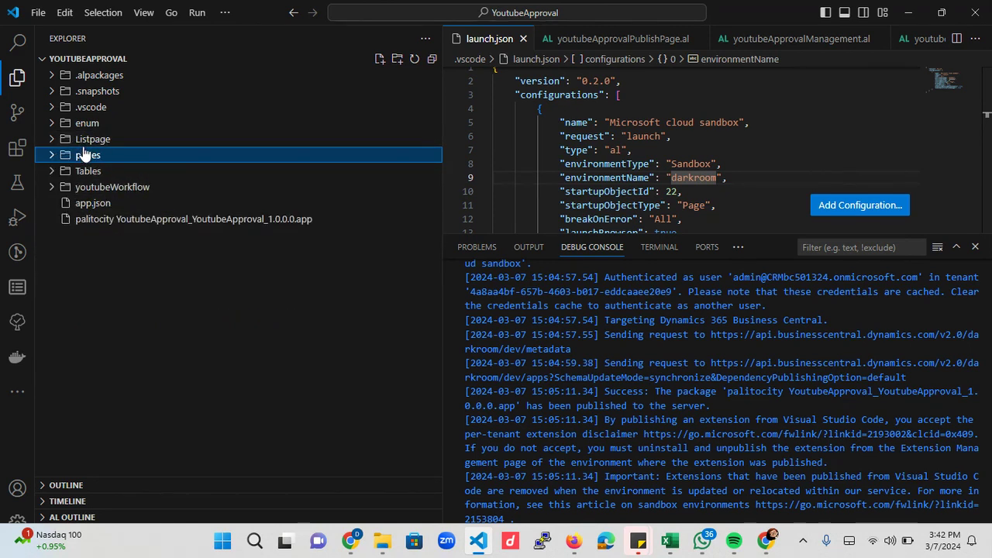
click(76, 138)
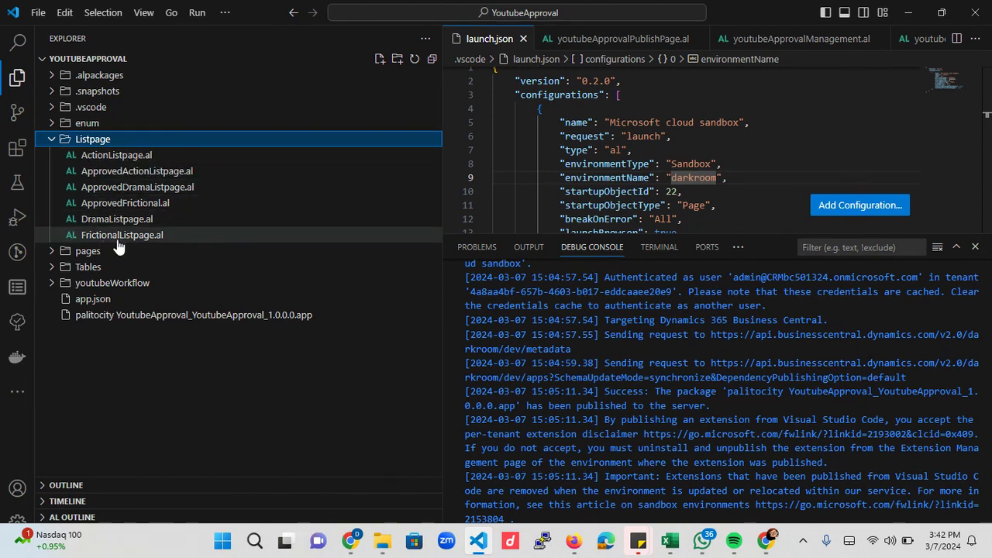
click(212, 383)
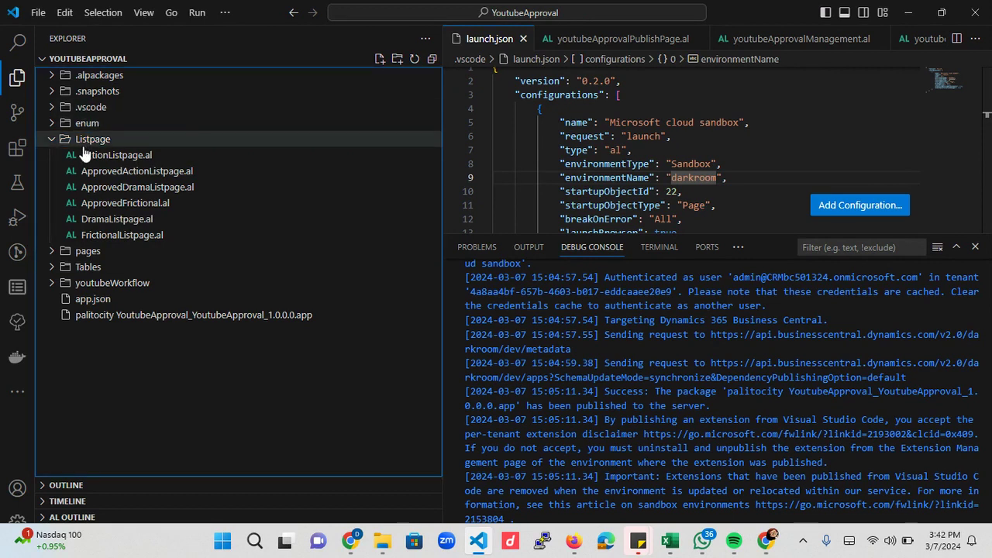
click(84, 144)
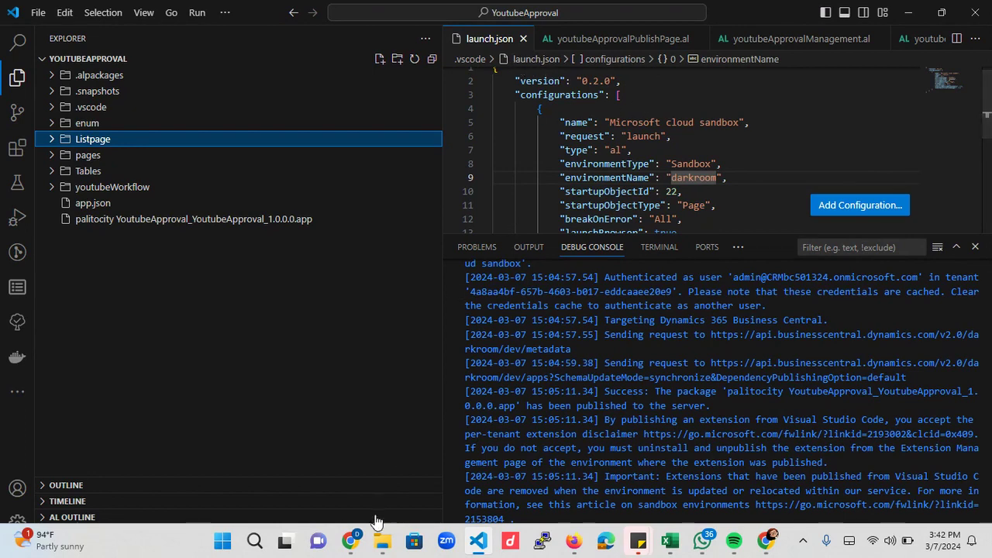
Open ActionListpage.al (page 50602 Action Youtube Video List) and ready Business Central's Tell me search
click(353, 541)
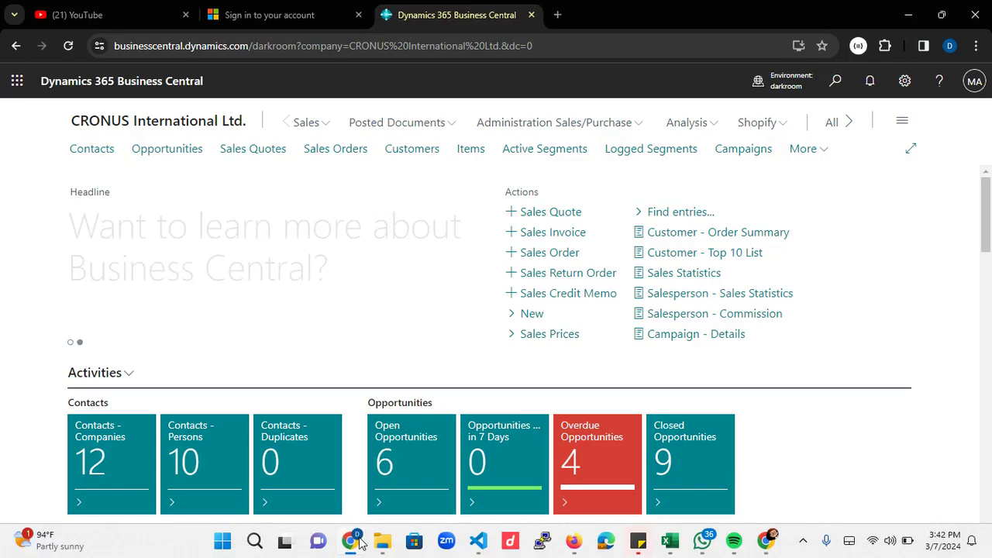
click(835, 83)
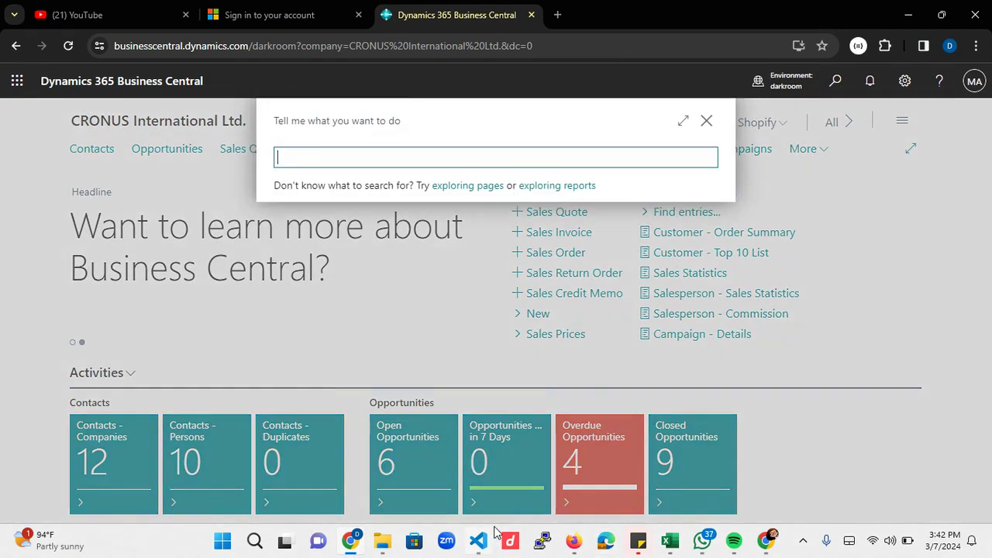
click(479, 541)
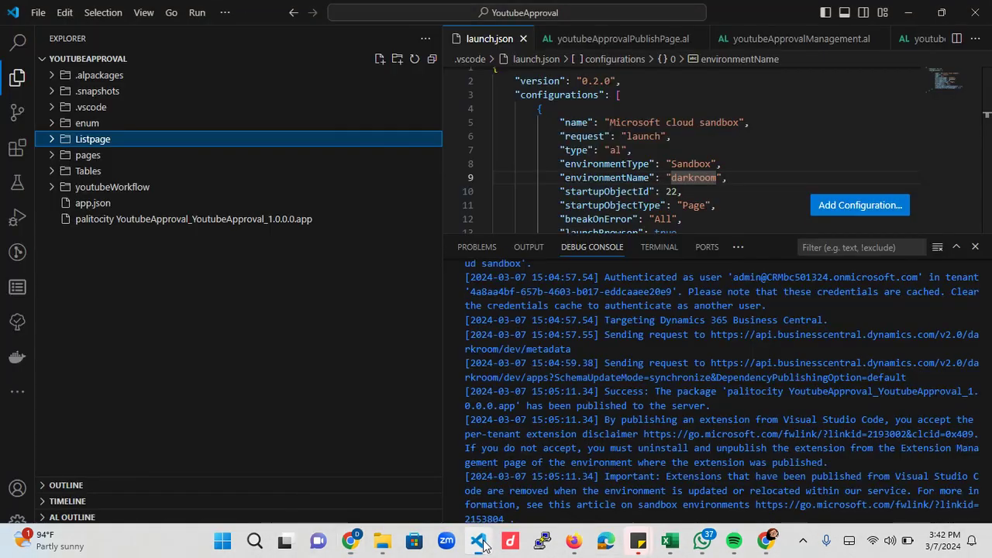
click(115, 155)
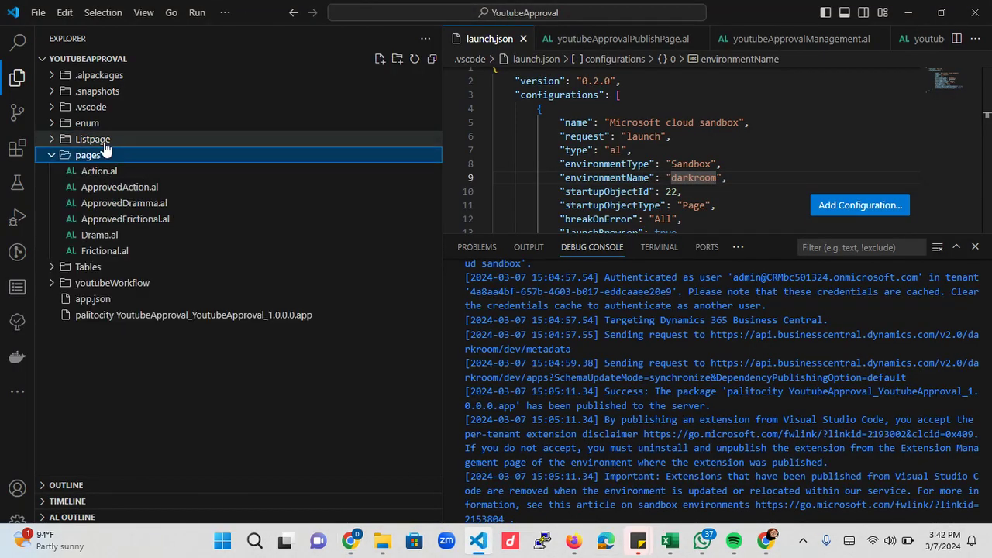
click(103, 139)
click(106, 155)
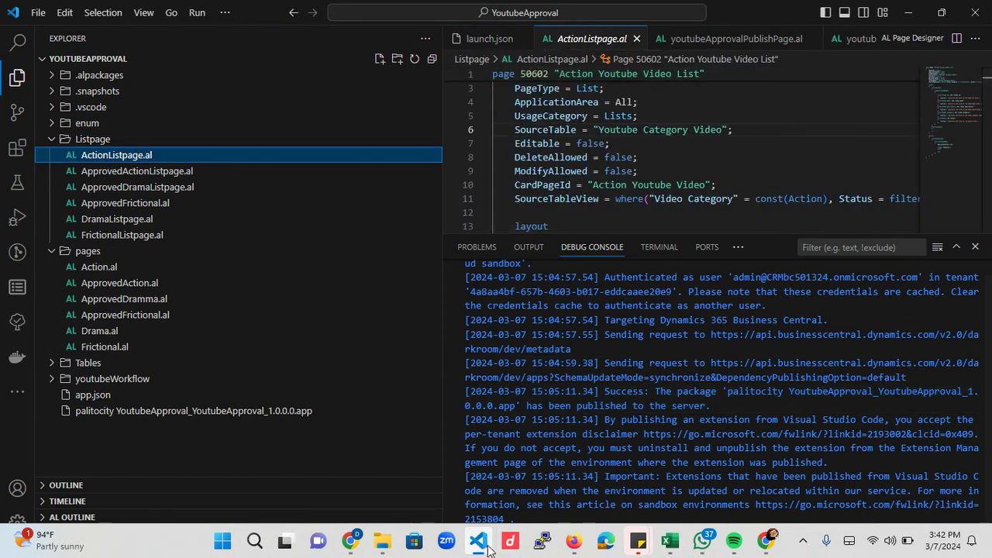
click(352, 547)
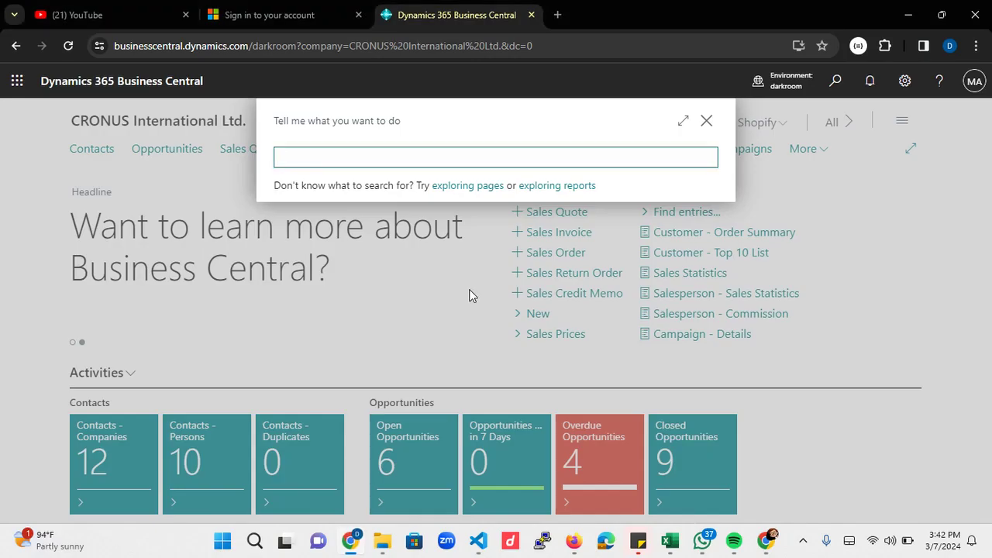
Search for the Action Youtube Video List, open the empty page 50602, and expand it to full width
text(s)
key(BackSpace)
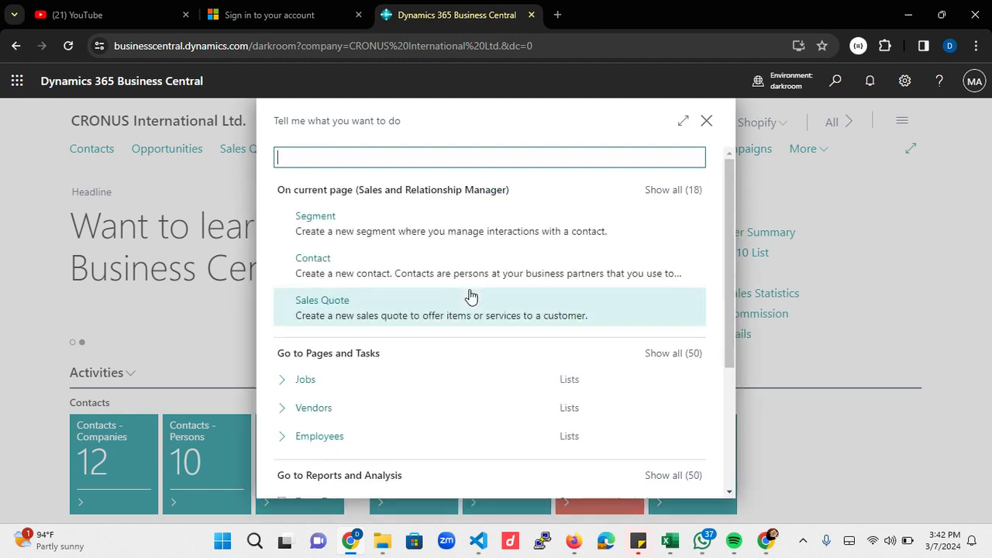
text(action youtube vie)
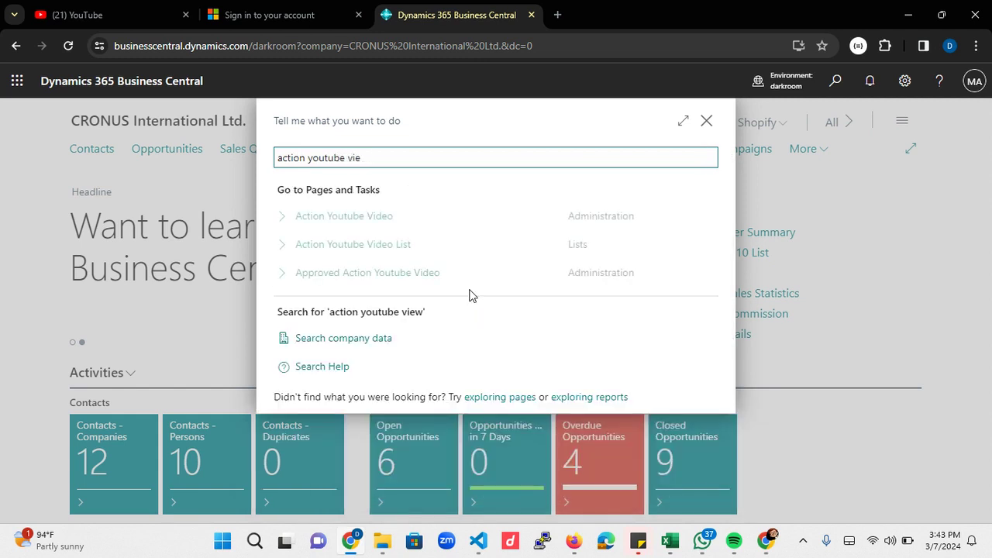
key(BackSpace)
key(BackSpace)
text(id)
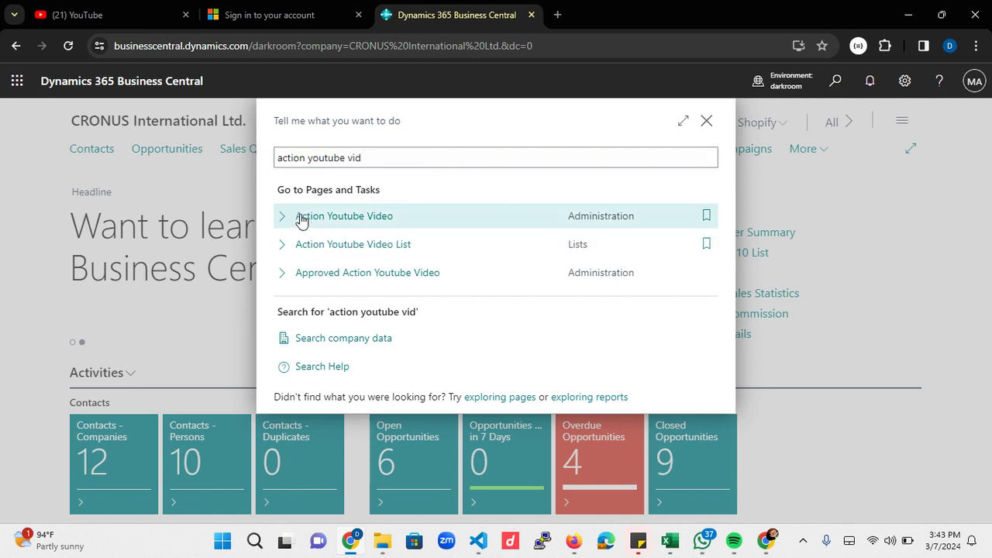
click(391, 267)
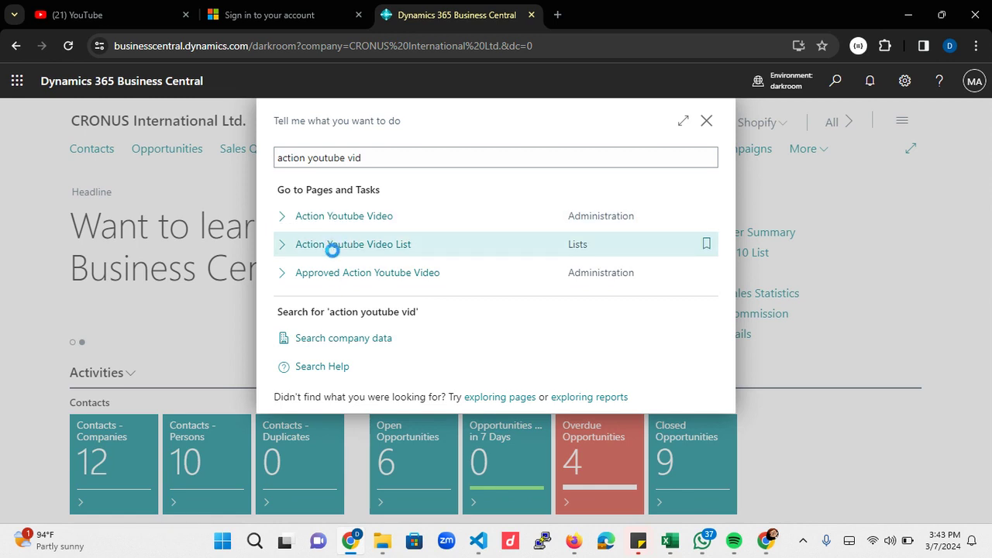
click(332, 244)
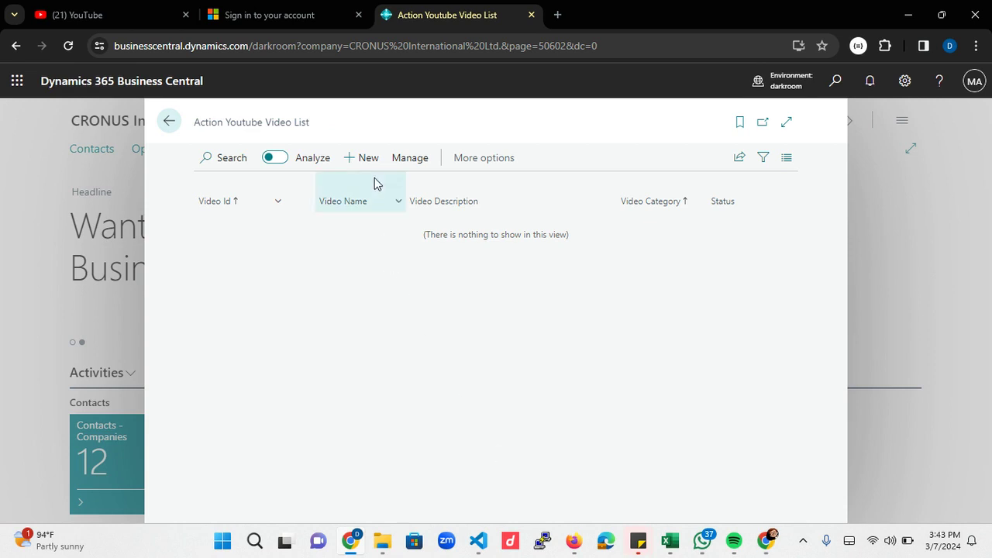
click(785, 124)
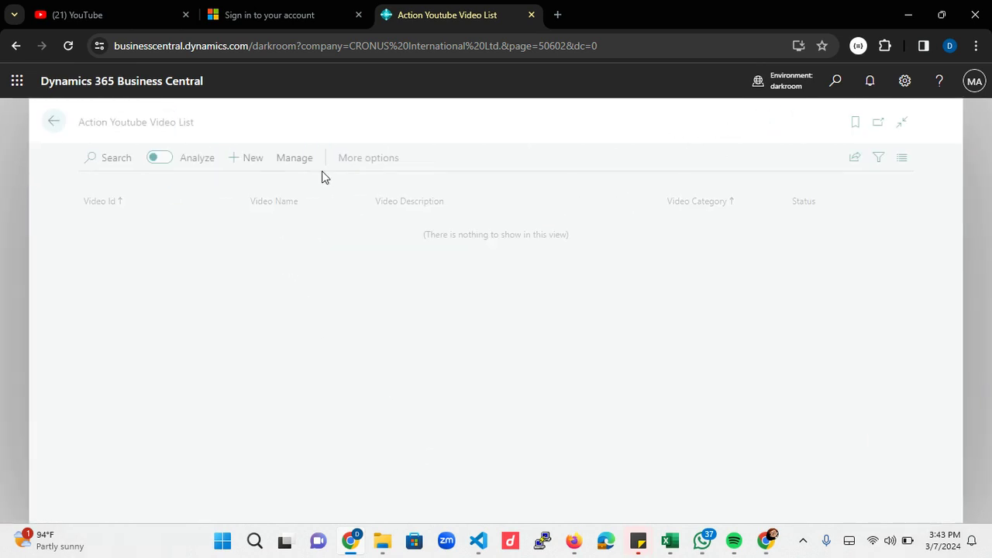
Start a new Action video record with Video Id 1 and name SUBSCRIBE TO MY CHAN
click(246, 159)
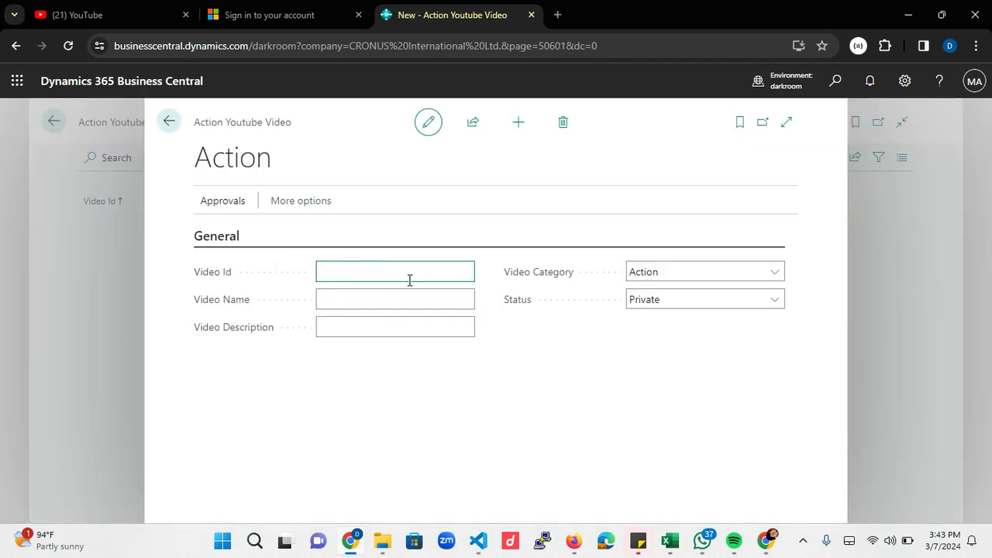
click(382, 272)
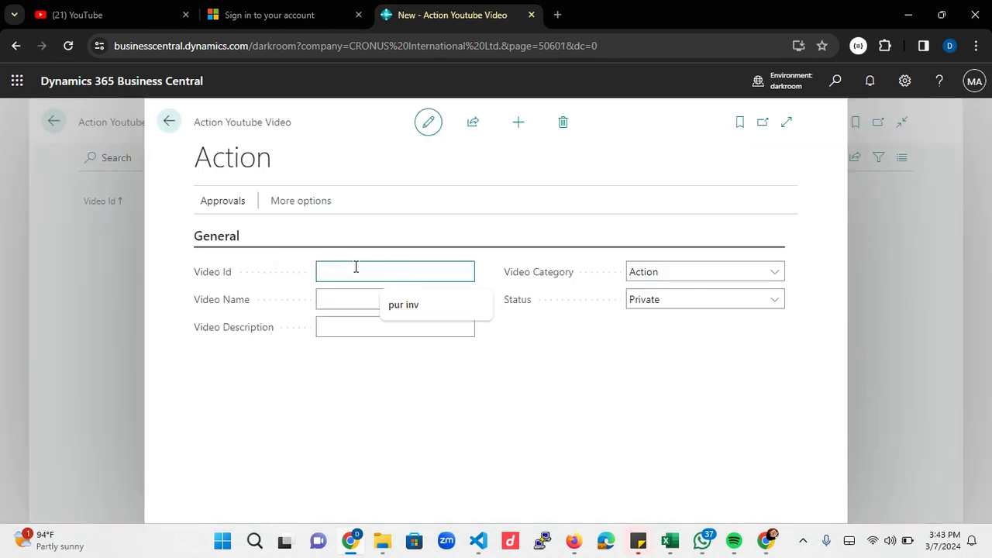
text(1)
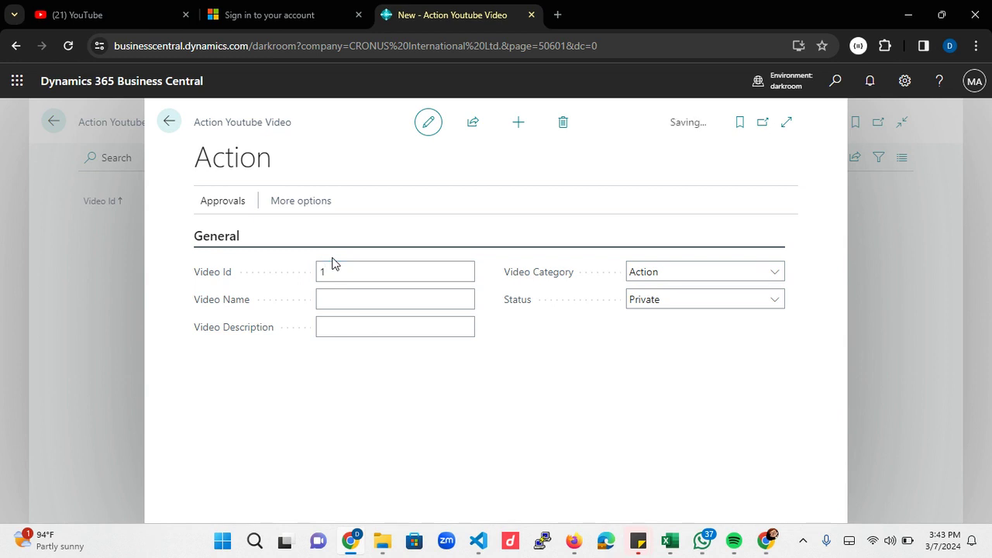
click(368, 297)
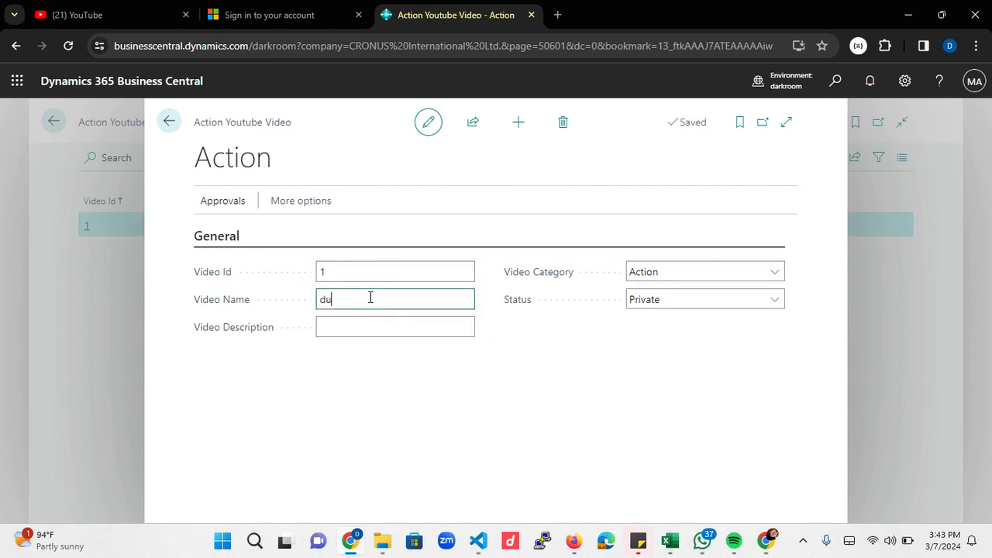
text(du)
key(BackSpace)
key(BackSpace)
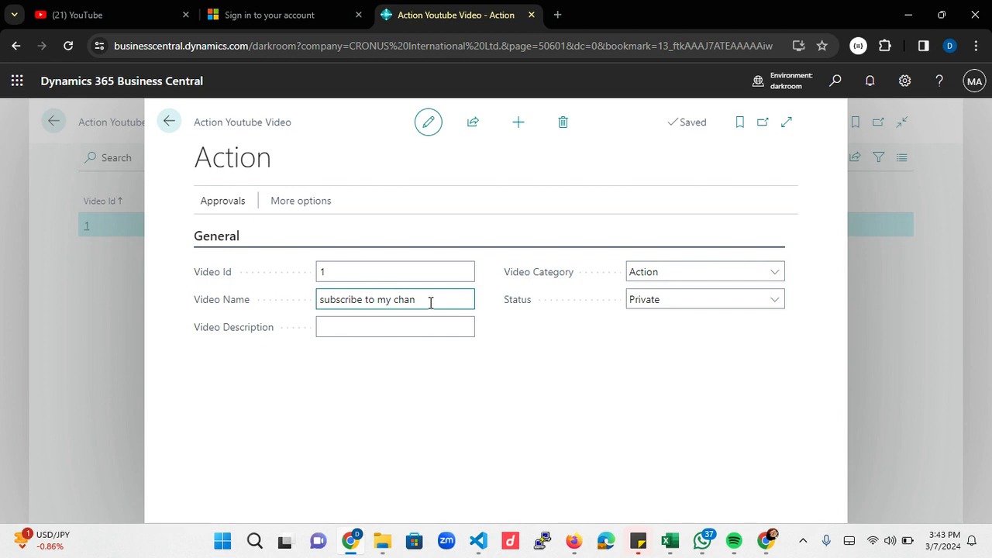
click(403, 330)
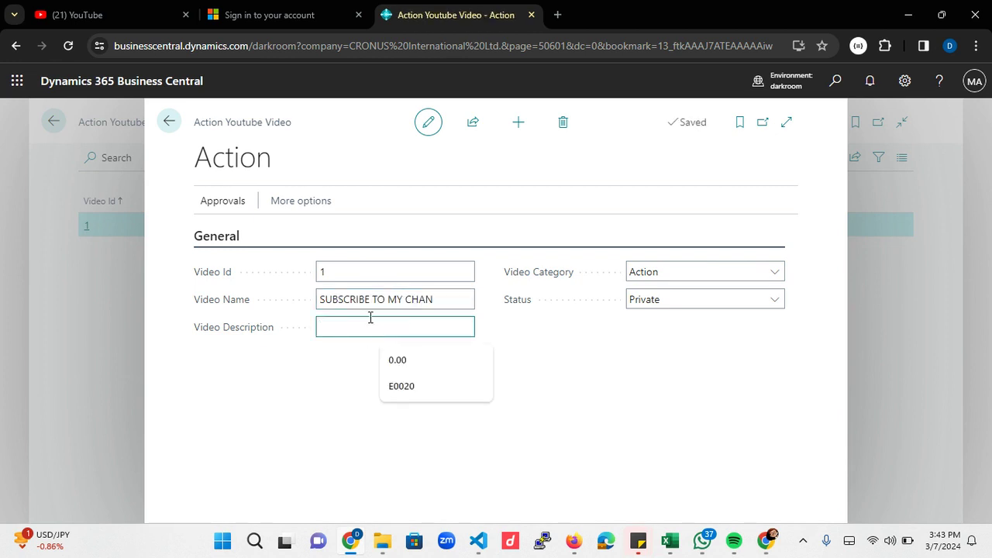
Copy the video name into Video Description and keep the Status as Private
click(418, 304)
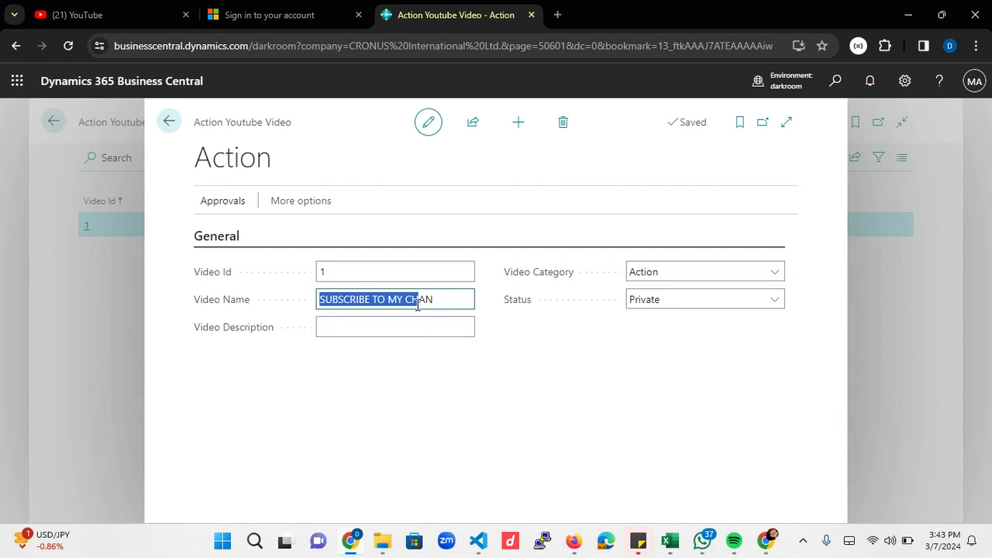
key(ctrl+a)
key(ctrl+c)
click(397, 320)
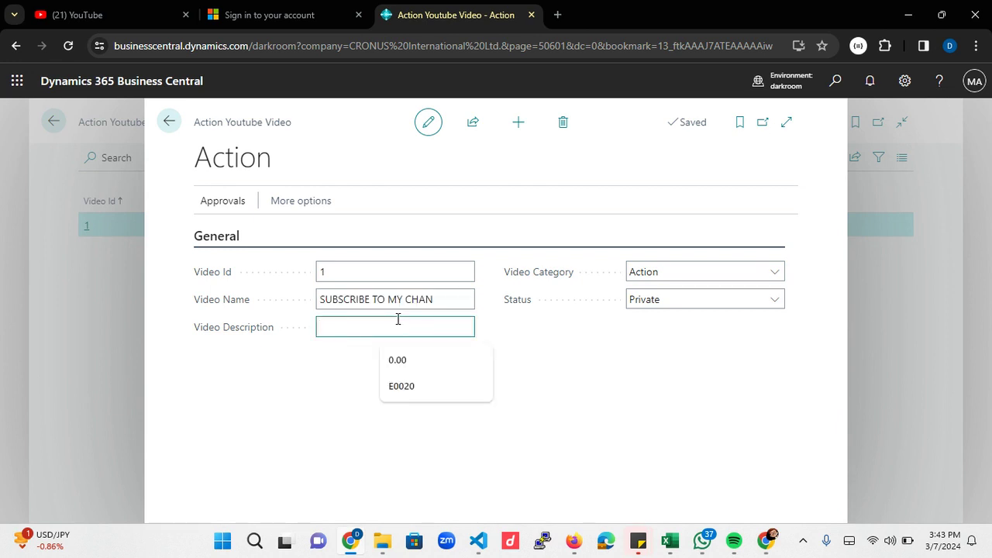
key(ctrl+v)
click(626, 356)
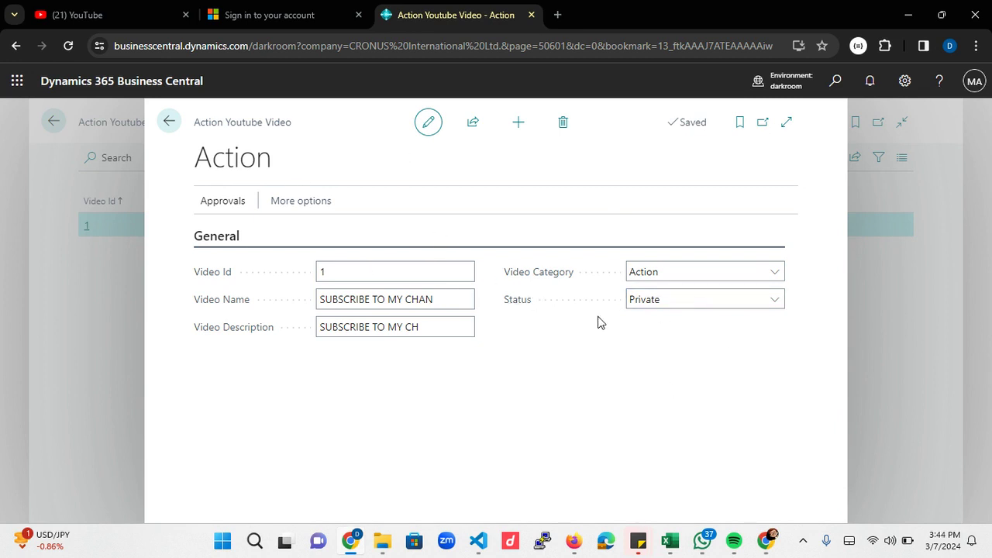
click(744, 303)
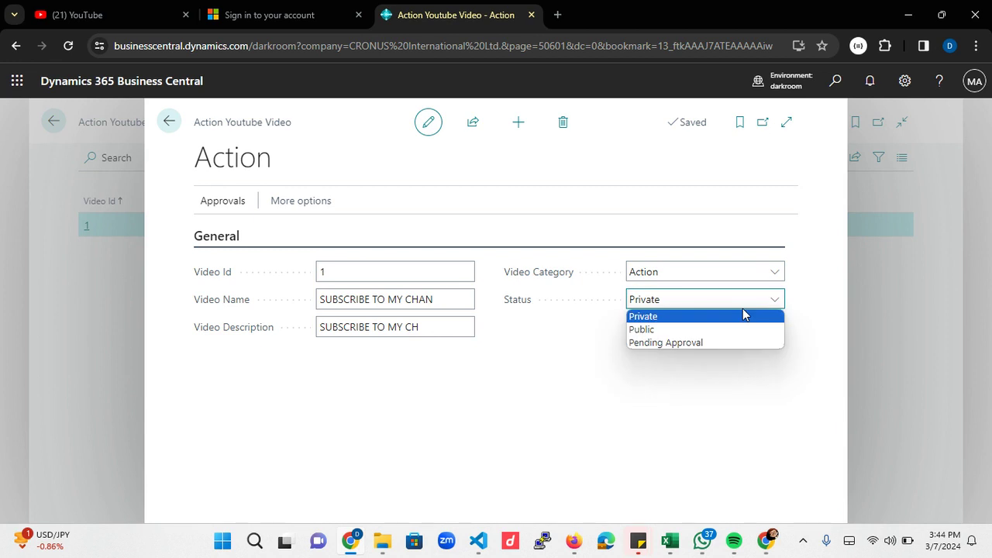
click(655, 299)
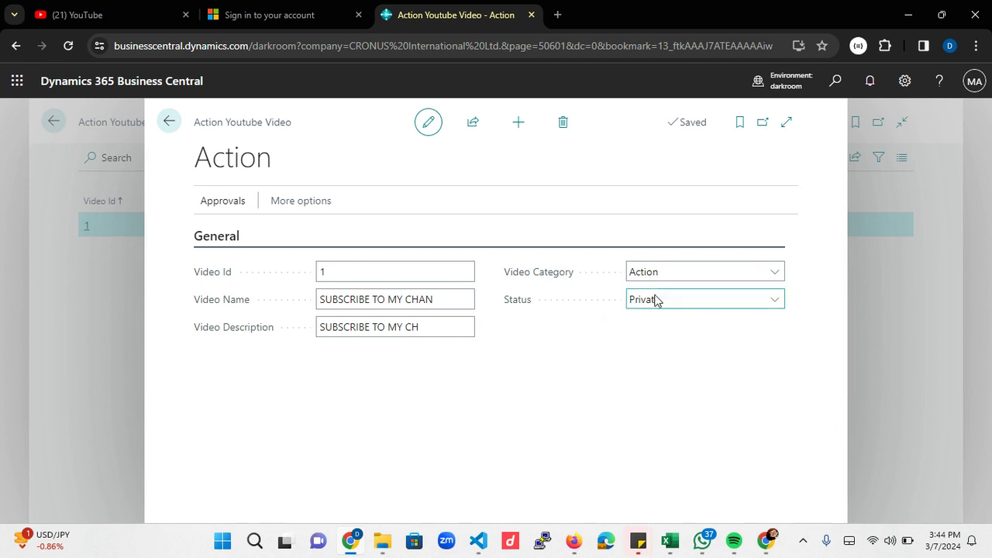
click(224, 203)
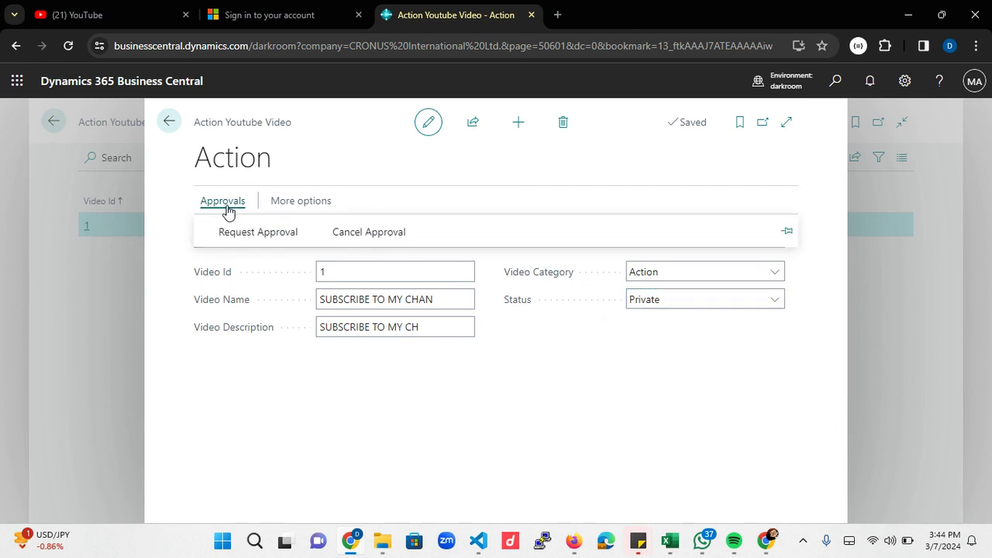
click(229, 200)
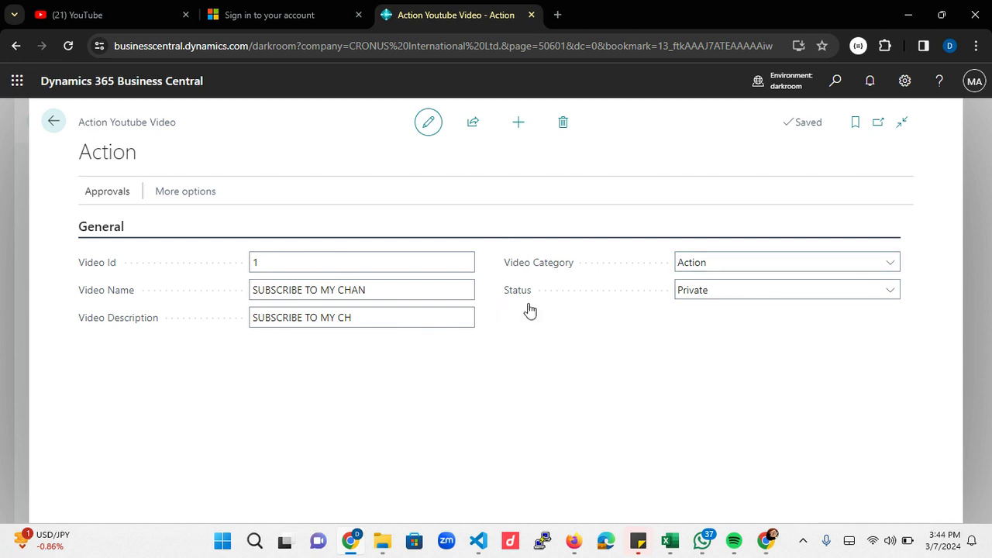
click(98, 203)
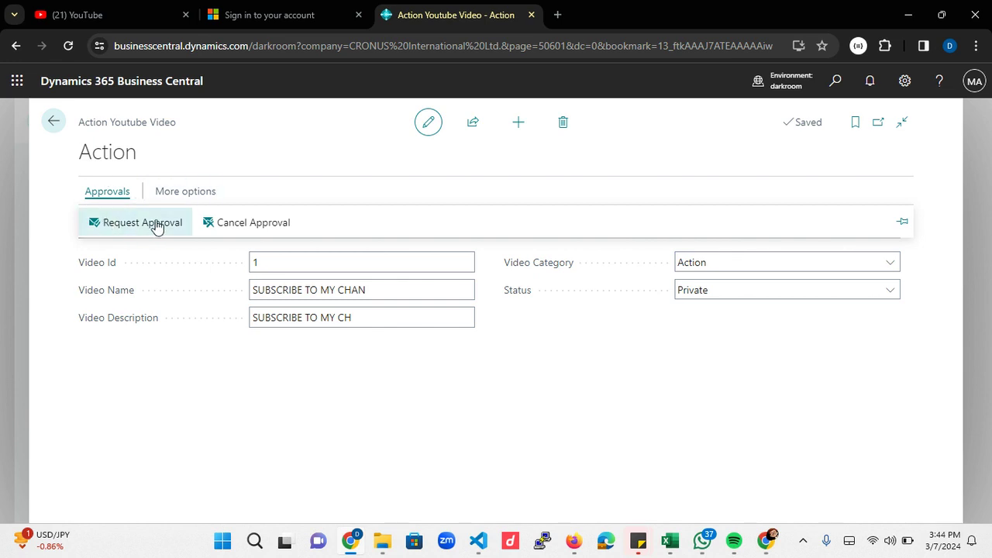
click(117, 227)
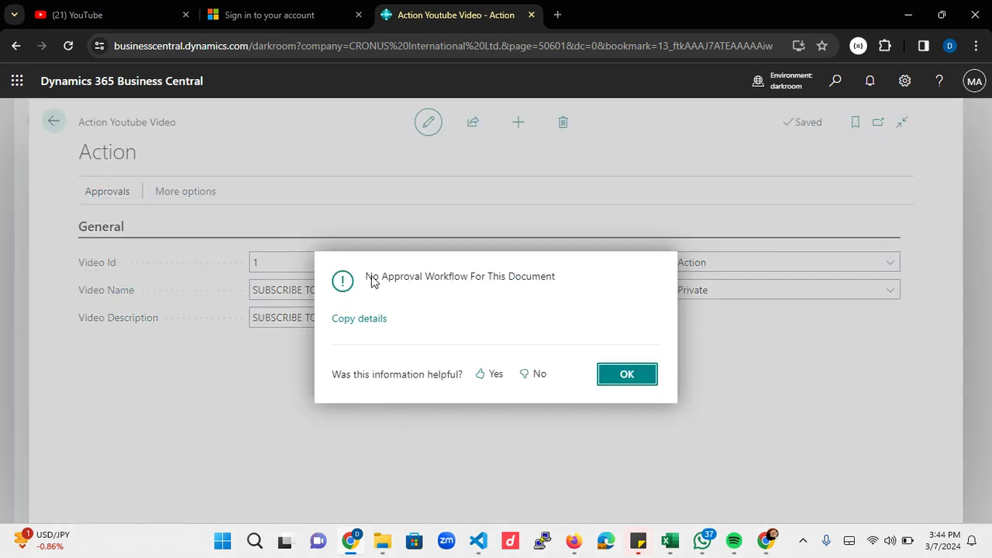
drag(371, 277, 563, 288)
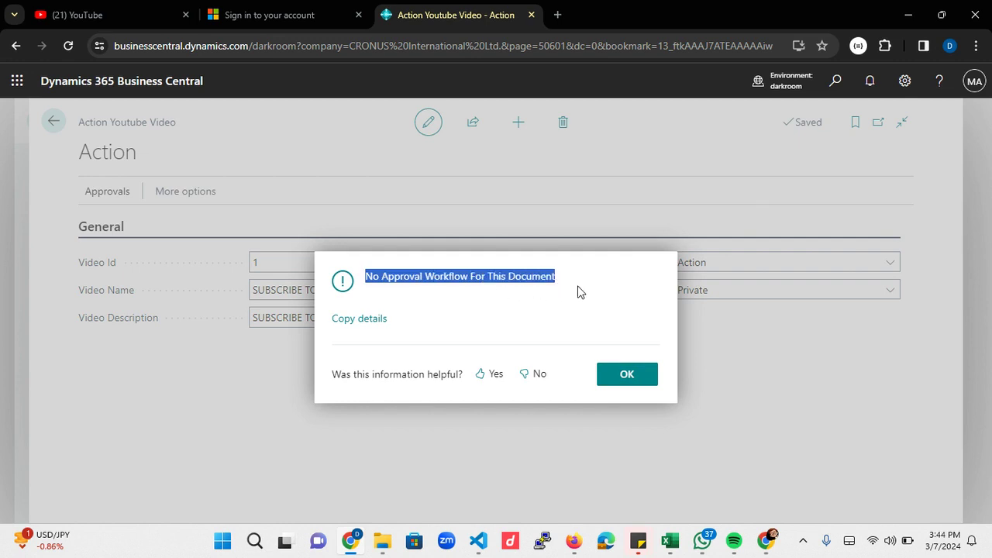
click(627, 379)
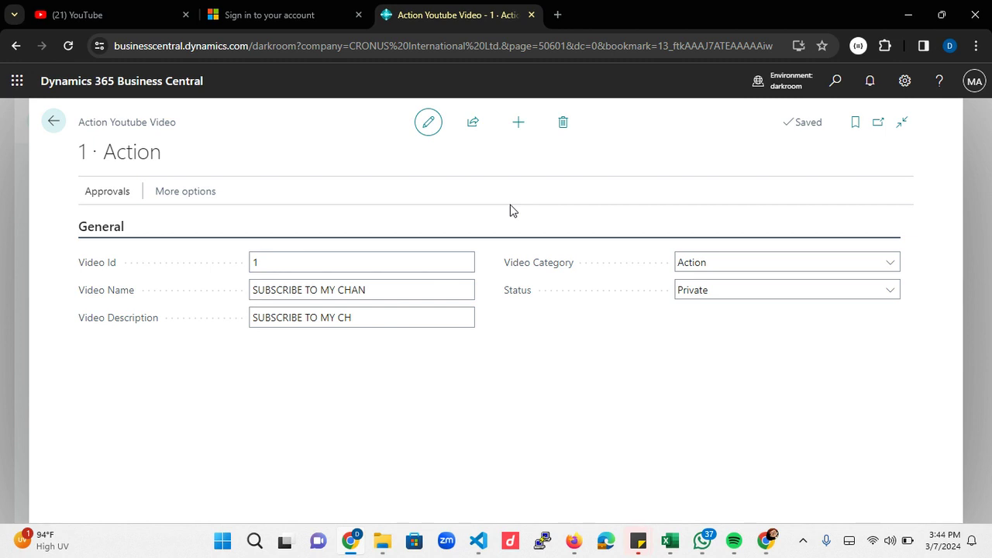
click(836, 91)
Search for 'us' in Tell me and open the Users list
text(ap)
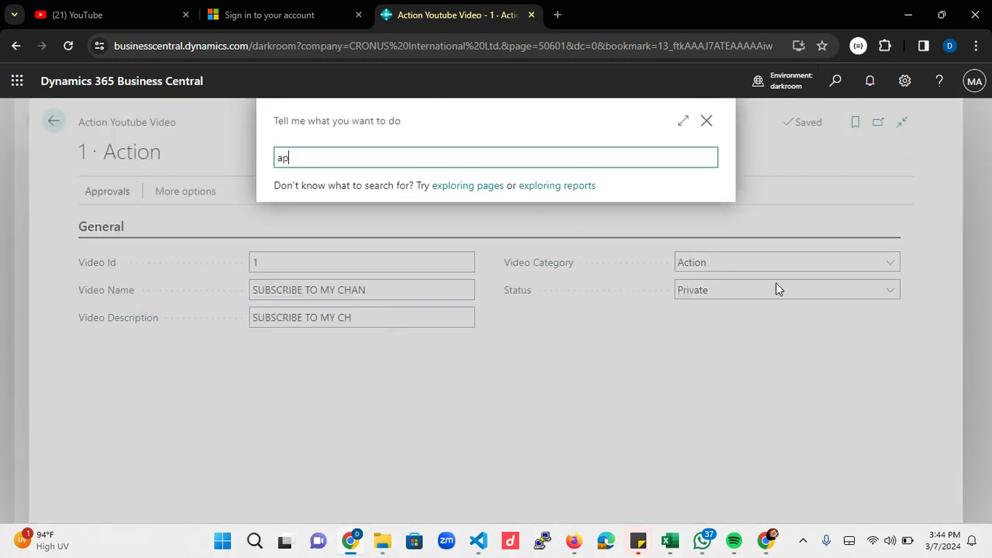
text(p)
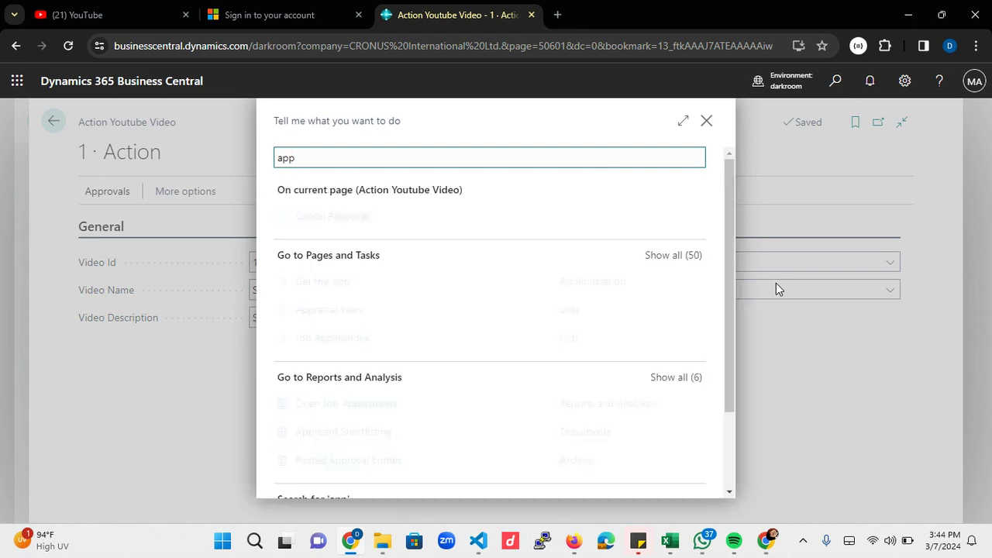
key(BackSpace)
key(BackSpace)
key(BackSpace)
text(user)
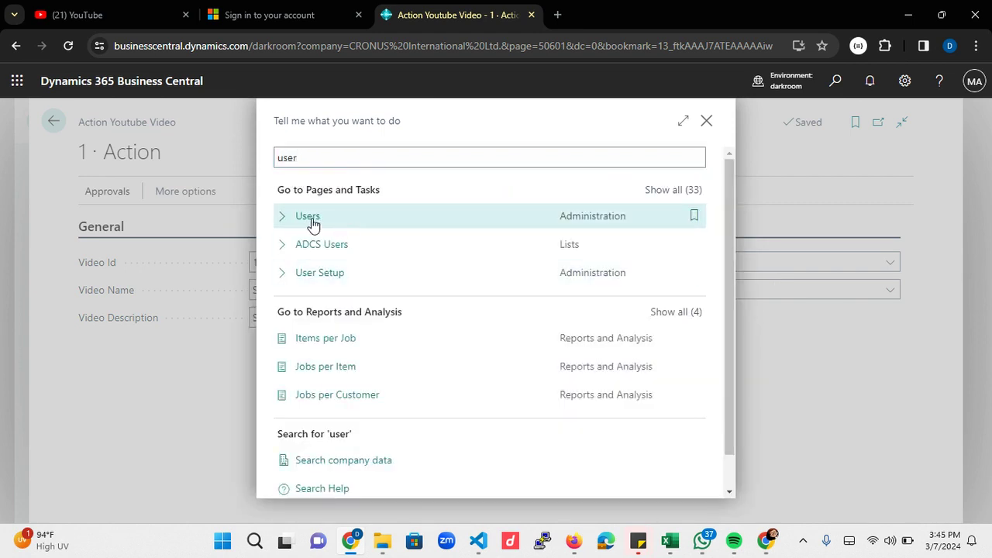
click(295, 216)
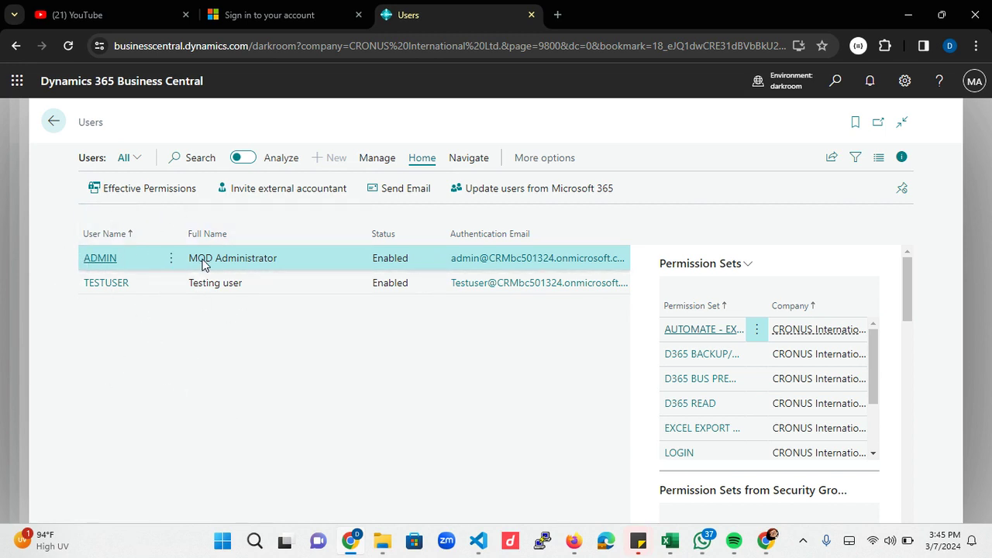
Run Update users from Microsoft 365, finding no updates, and close the guide
click(514, 198)
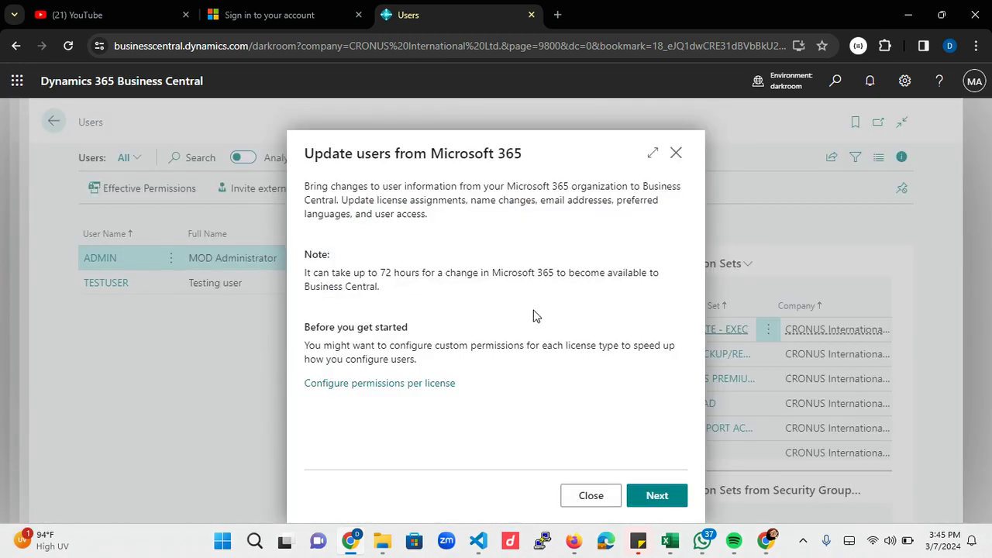
click(658, 499)
click(656, 496)
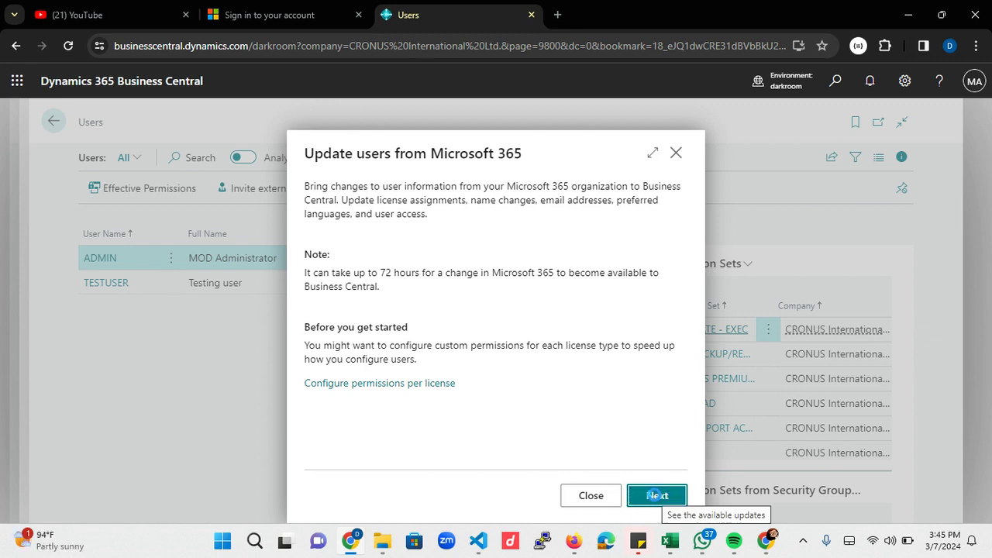
click(655, 496)
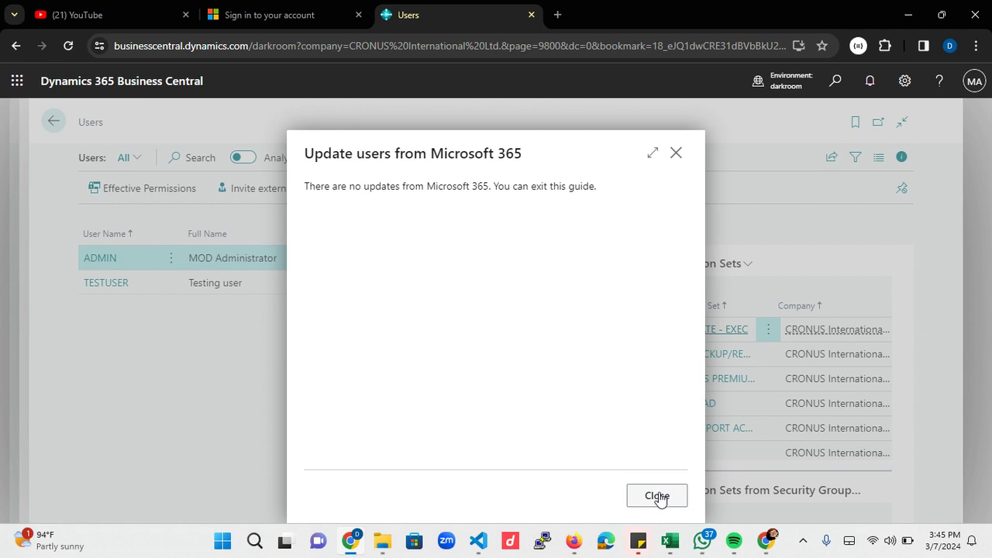
click(657, 496)
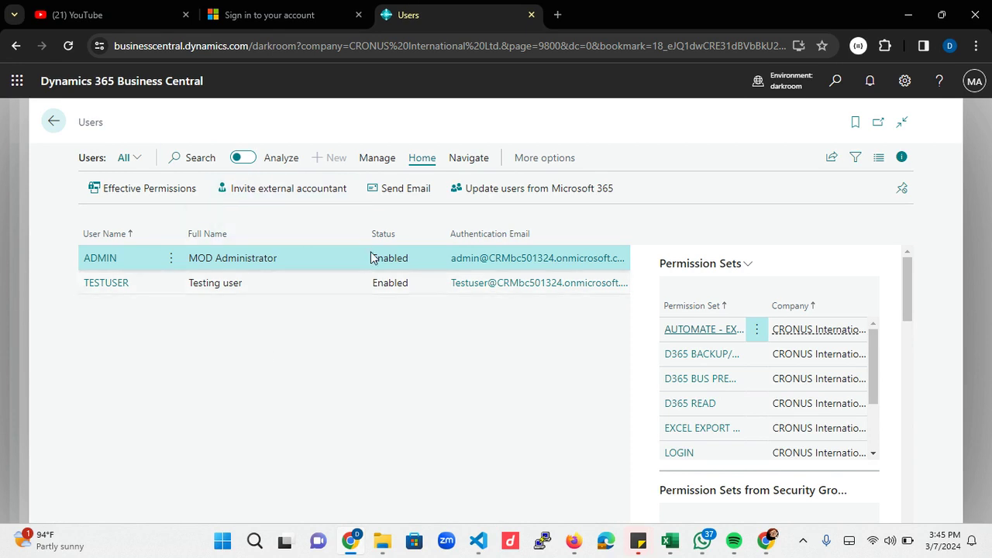
click(835, 84)
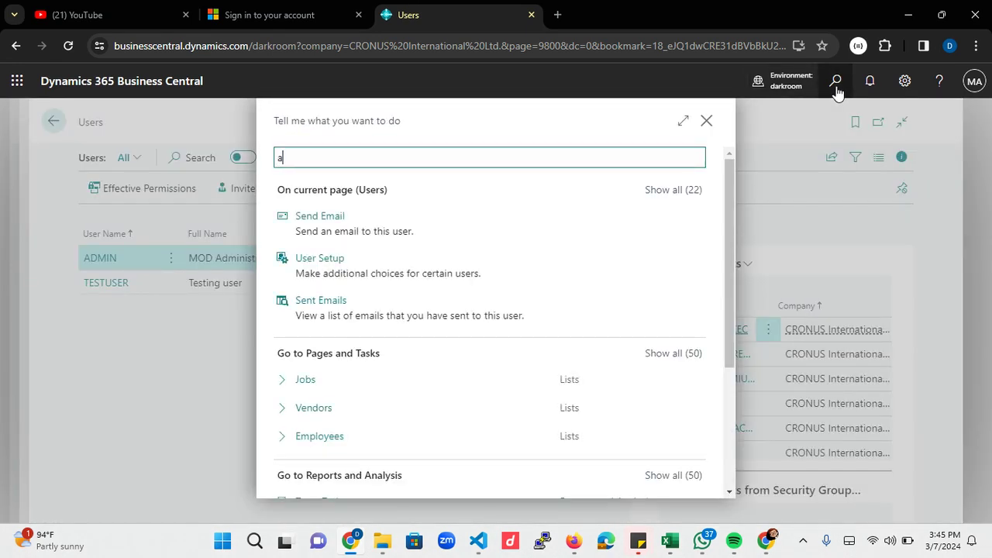
Search 'approval u', open Approval User Setup, and pick the user for the first row
text(approva)
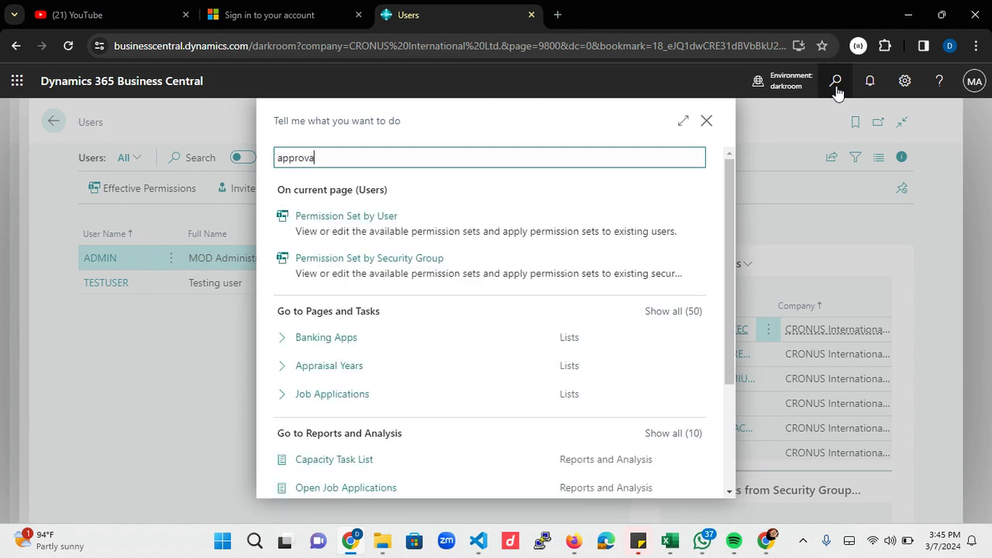
text(l i)
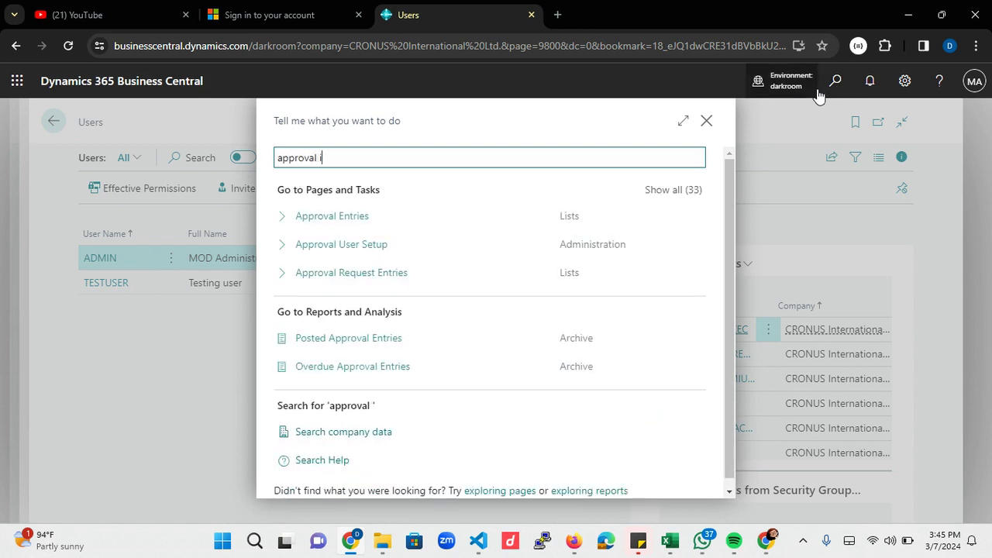
key(BackSpace)
text(u)
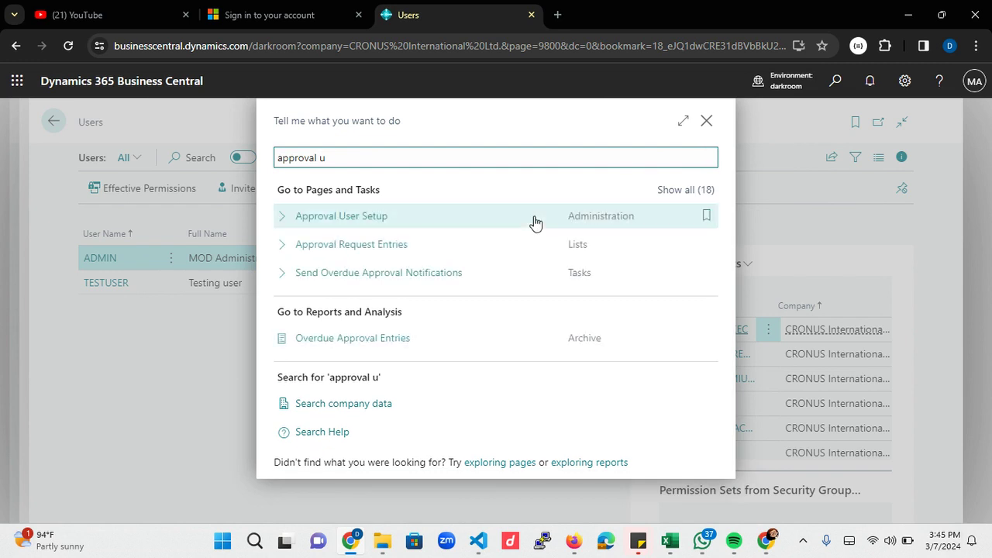
click(316, 224)
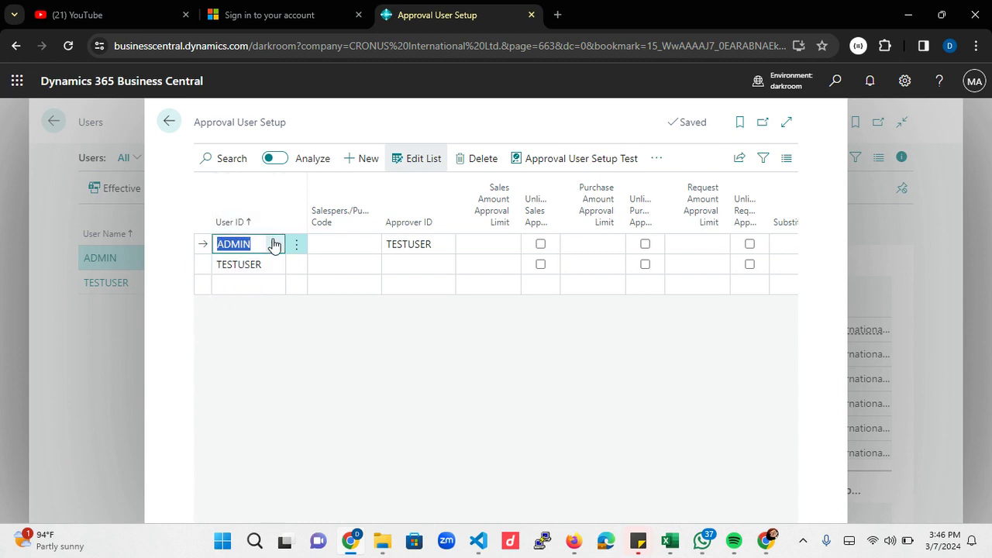
click(274, 244)
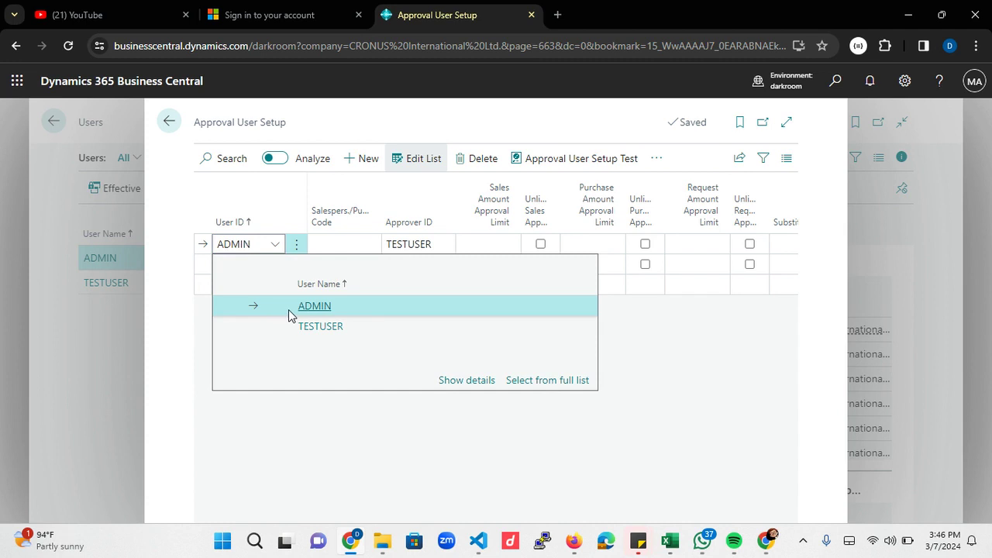
click(288, 306)
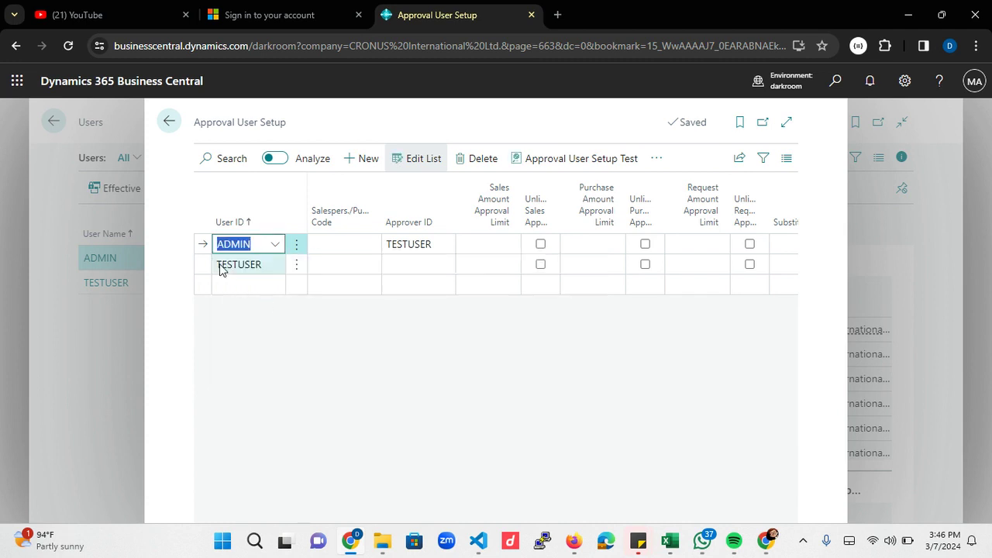
click(265, 264)
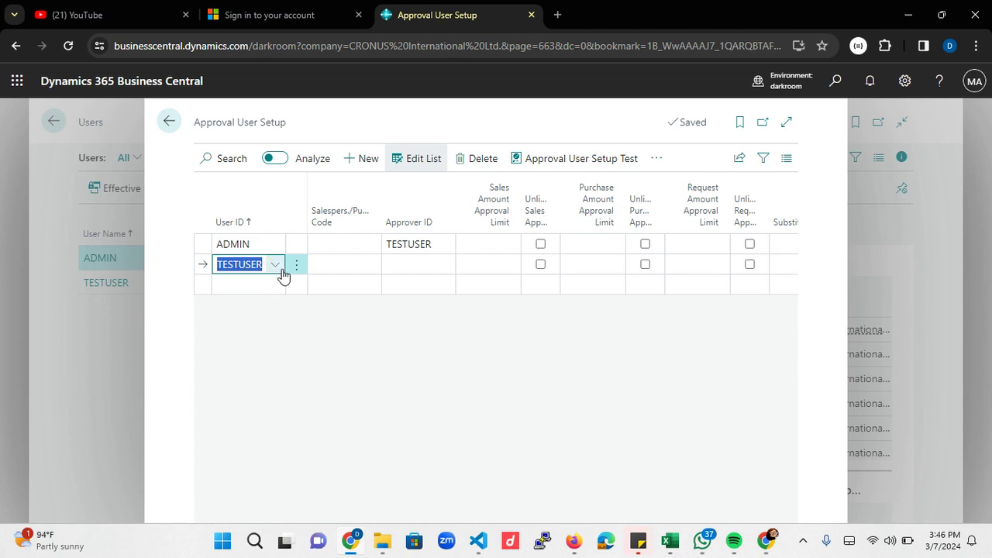
click(303, 346)
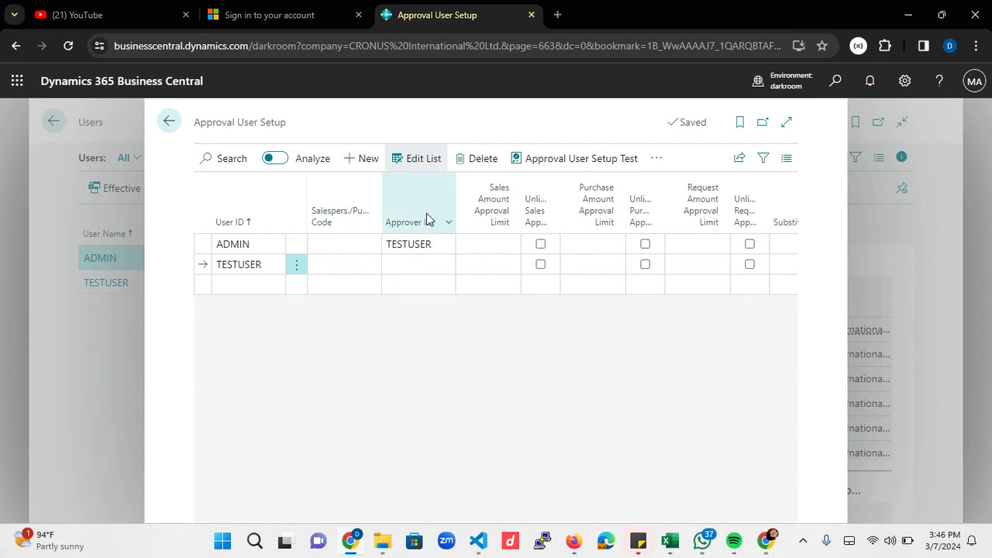
click(252, 268)
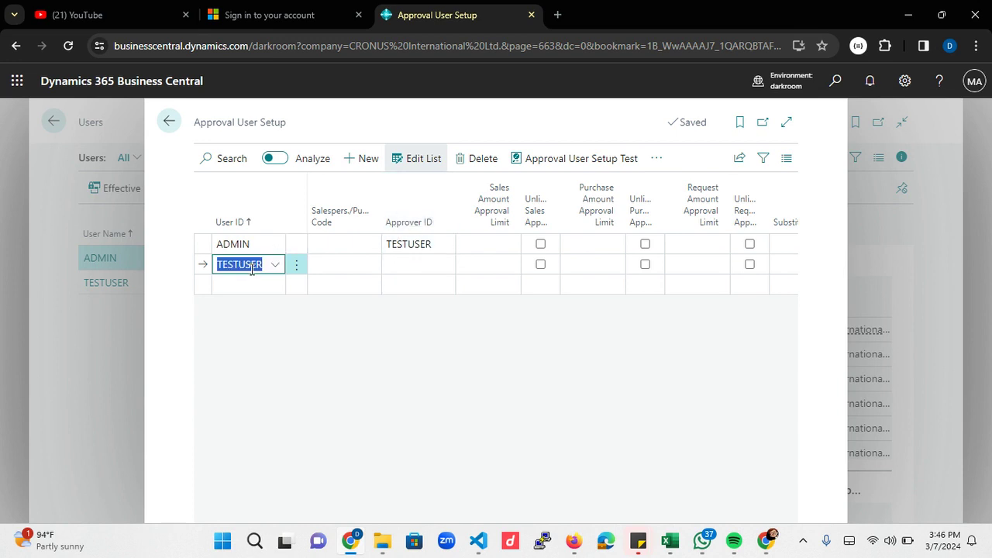
click(400, 247)
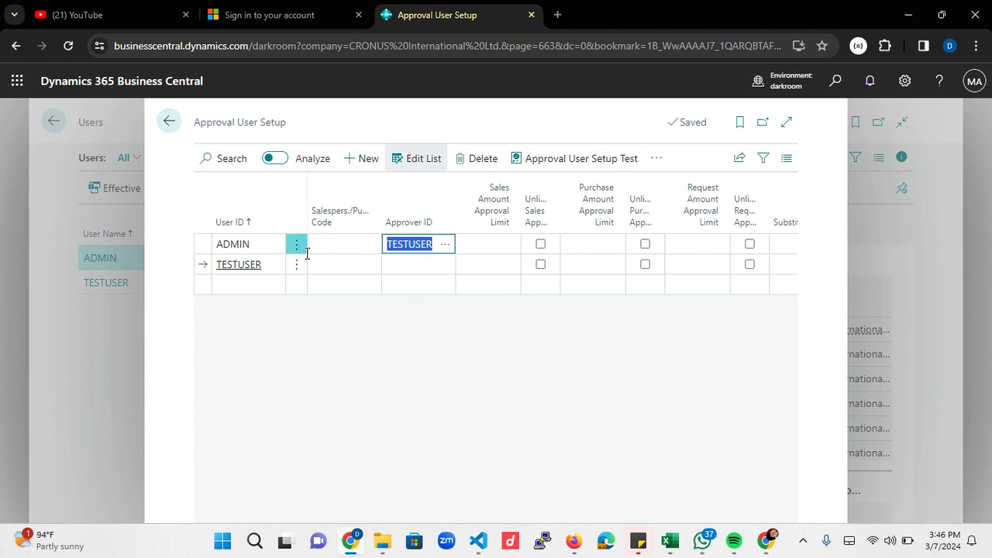
click(455, 338)
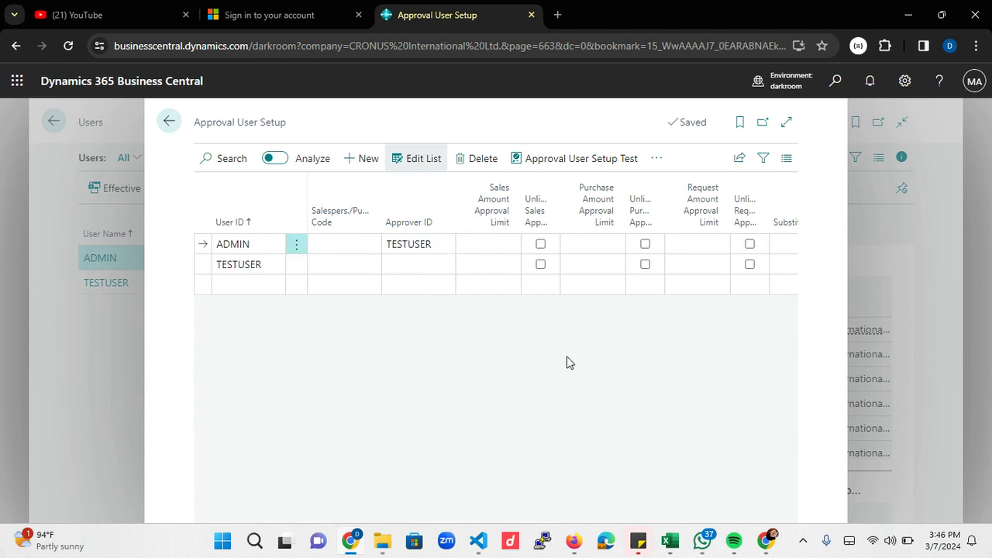
click(169, 122)
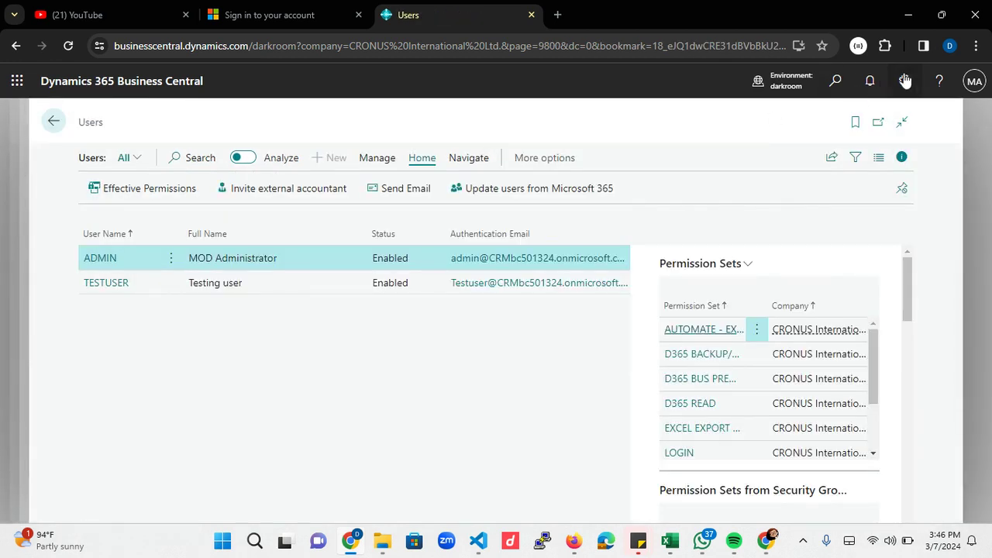
Search 'workflow tem' and open the Workflow Templates page
click(905, 80)
click(836, 84)
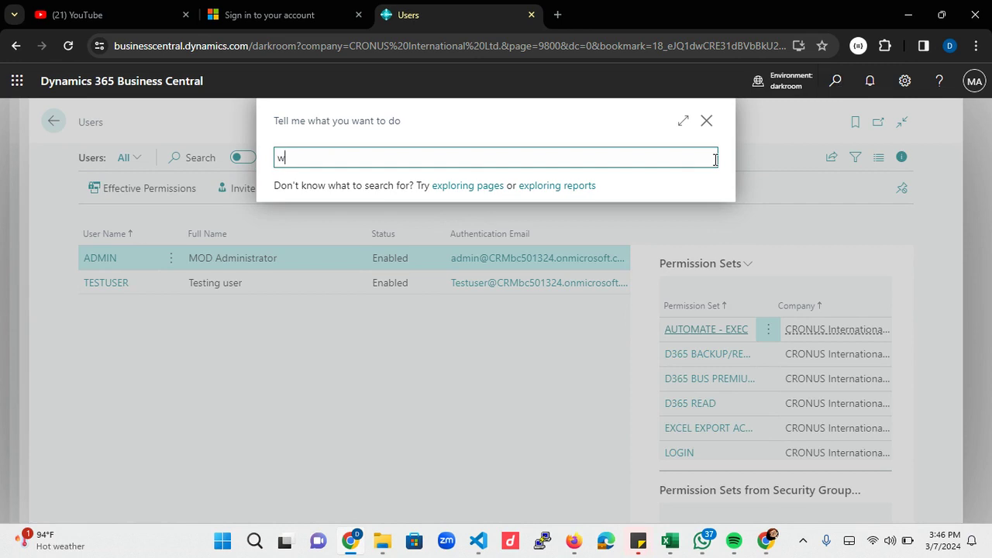
text(workflow tem)
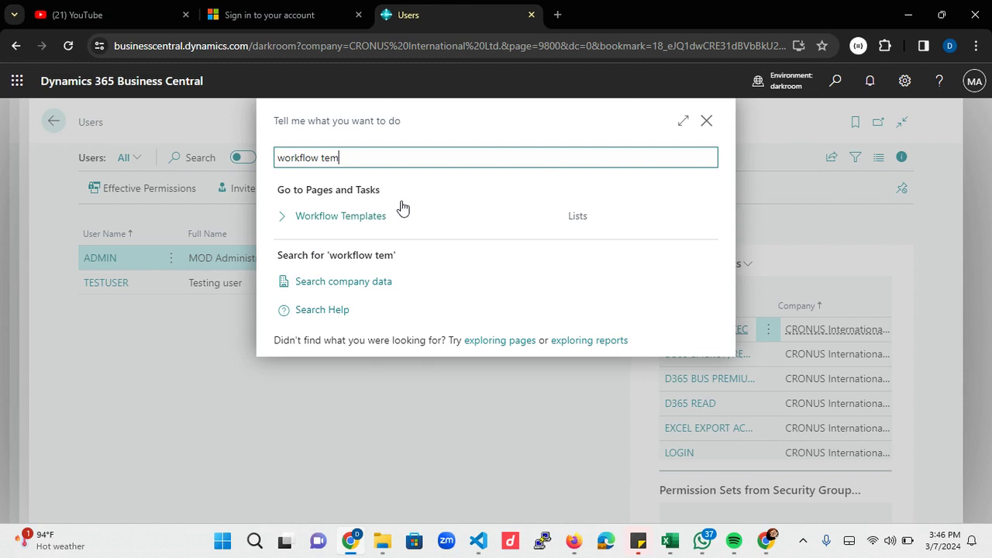
click(333, 219)
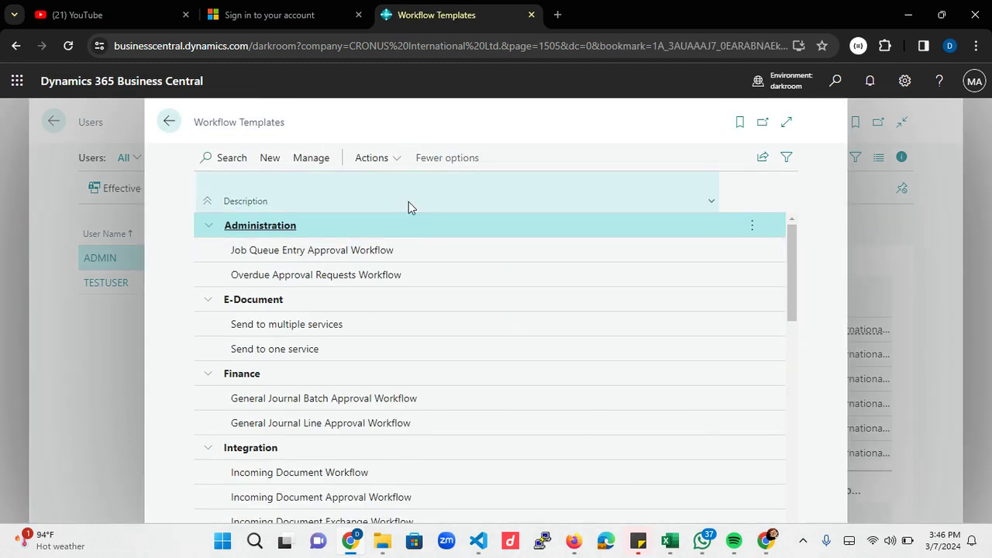
Reset the Microsoft workflow templates, scroll to the Youtube Workflow Category, then go back to Users
click(377, 157)
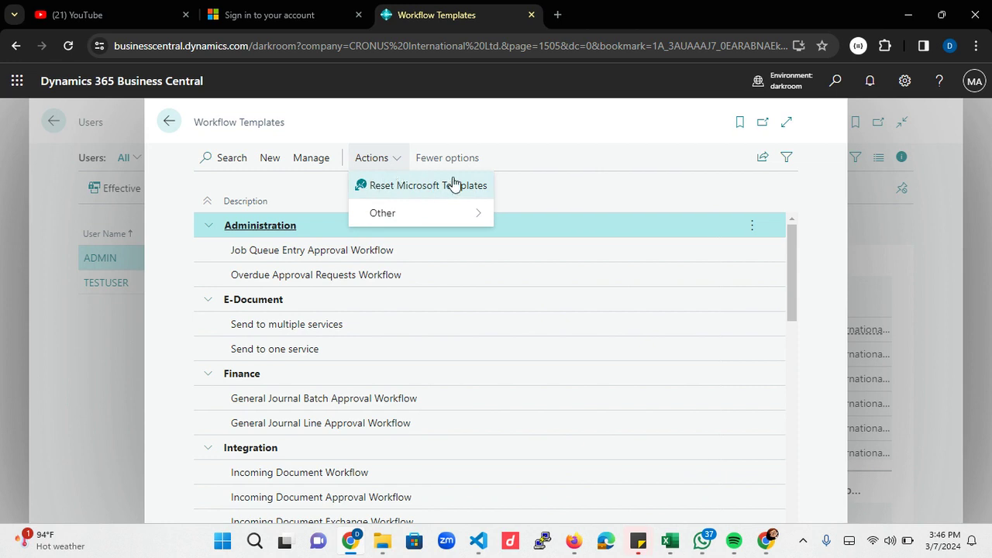
click(434, 193)
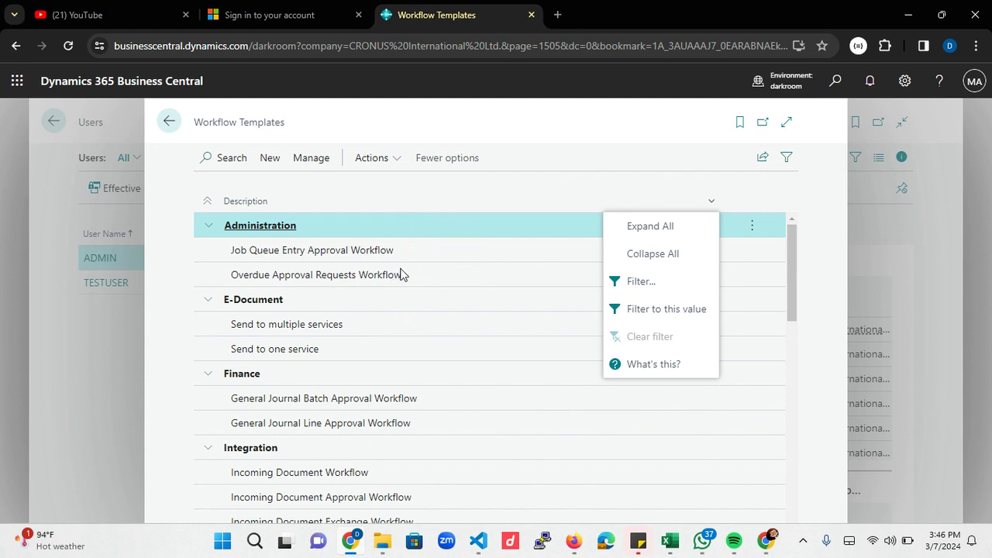
click(418, 182)
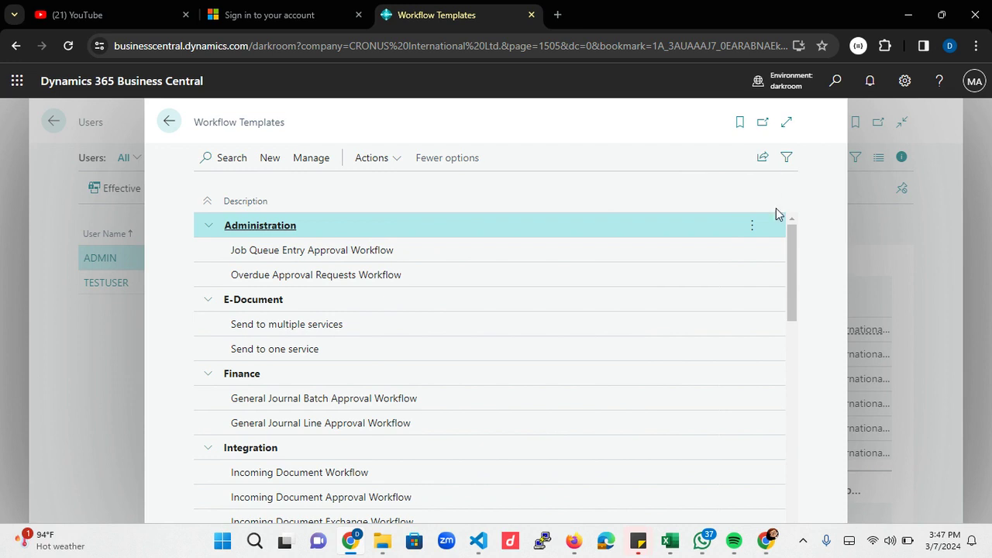
drag(790, 247, 797, 478)
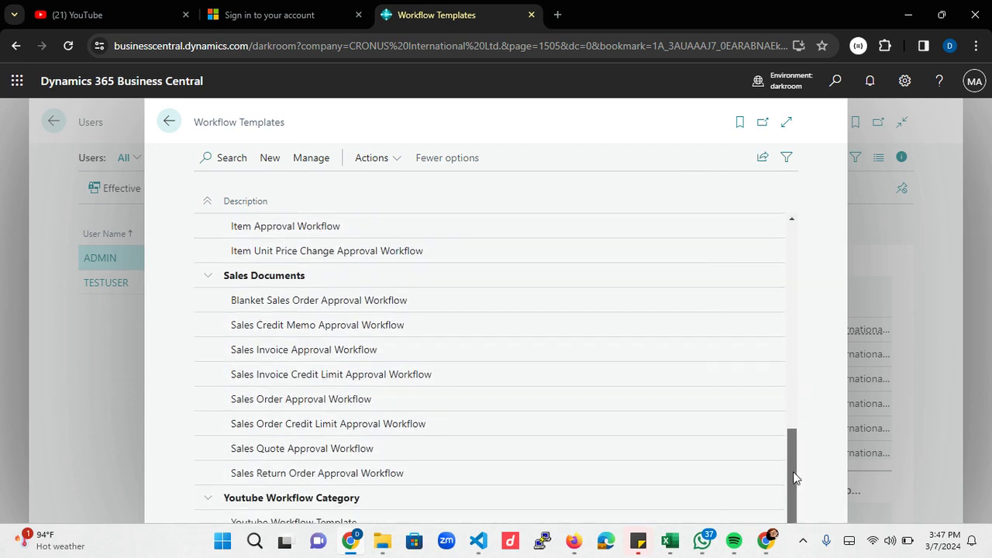
key(super)
key(super)
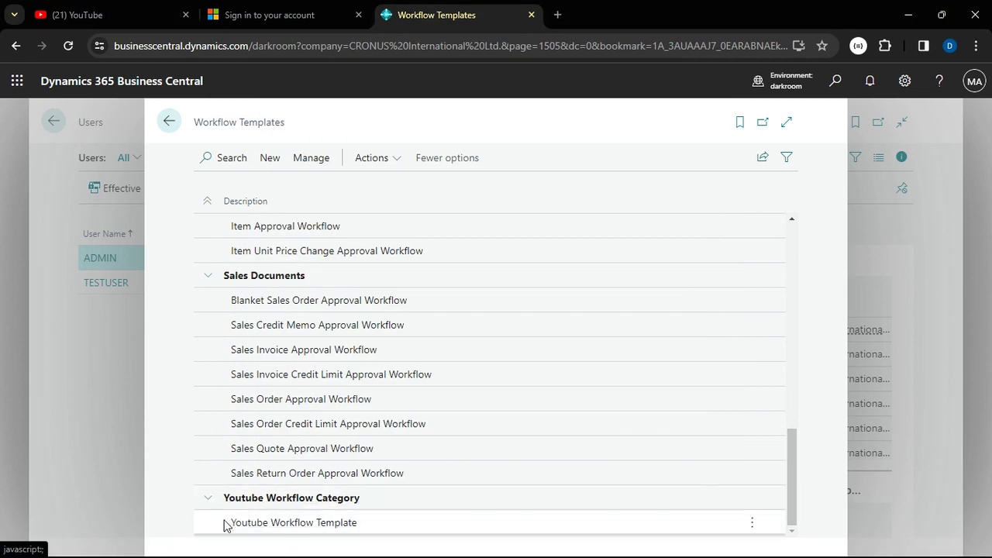
click(168, 122)
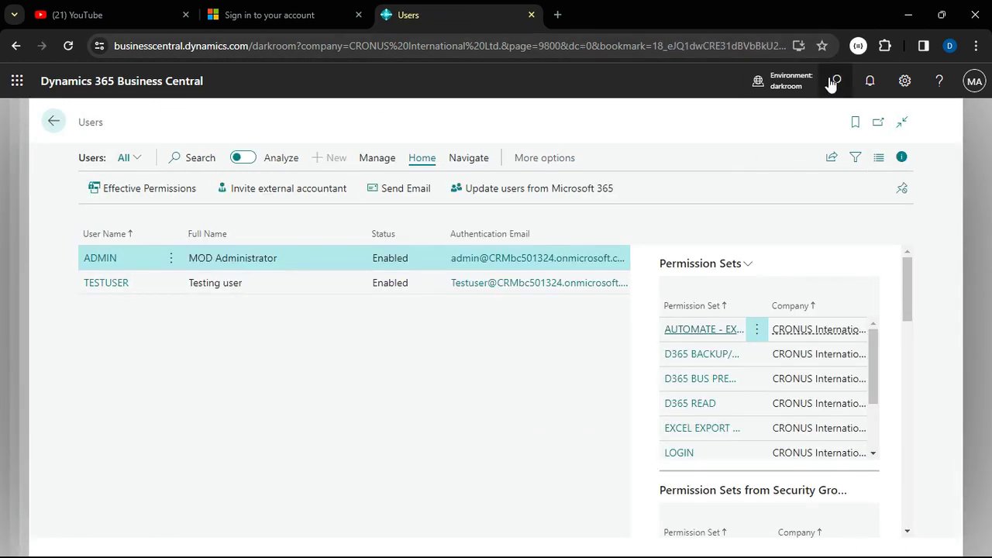
Search 'workfol' and open Workflows, listing two Youtube Workflow Template entries
click(834, 81)
text(work)
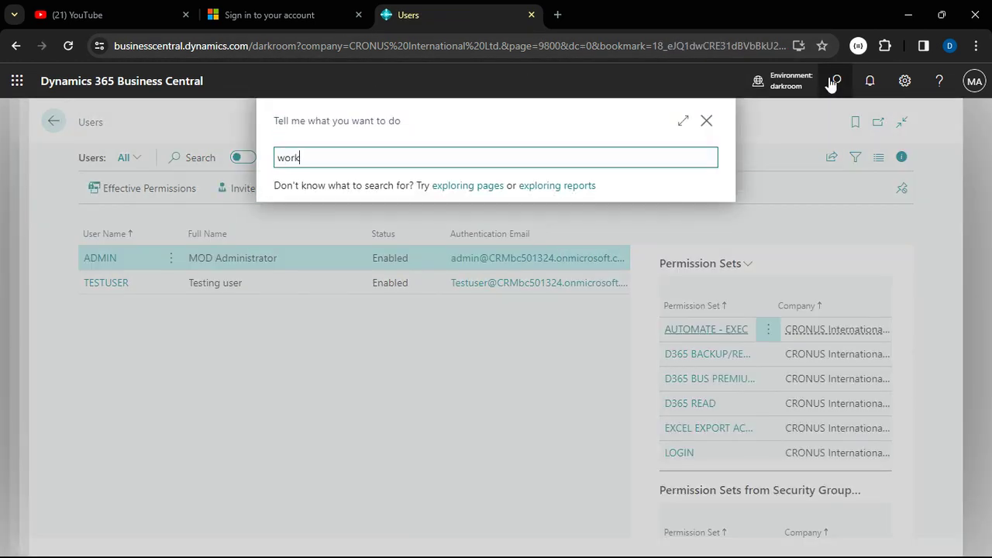
text(fol)
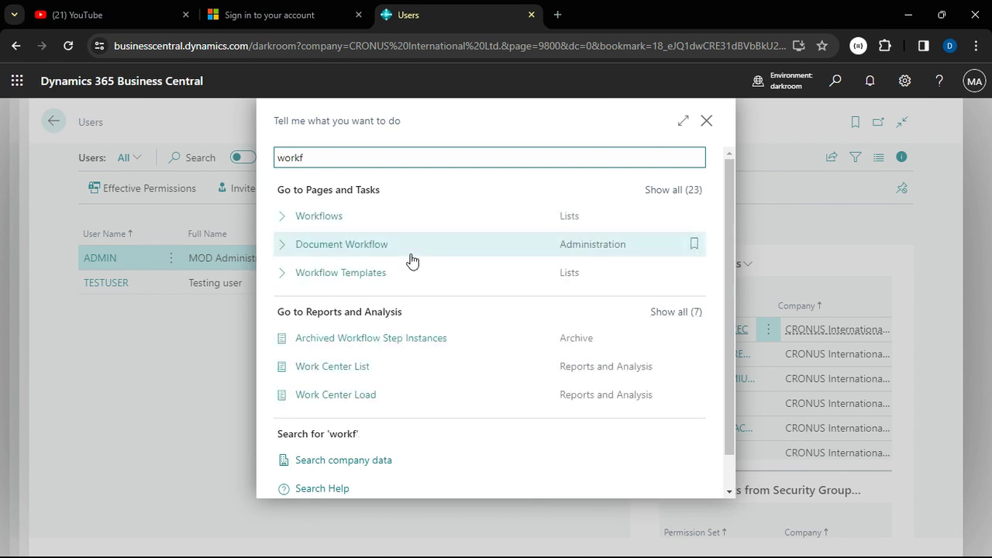
click(317, 224)
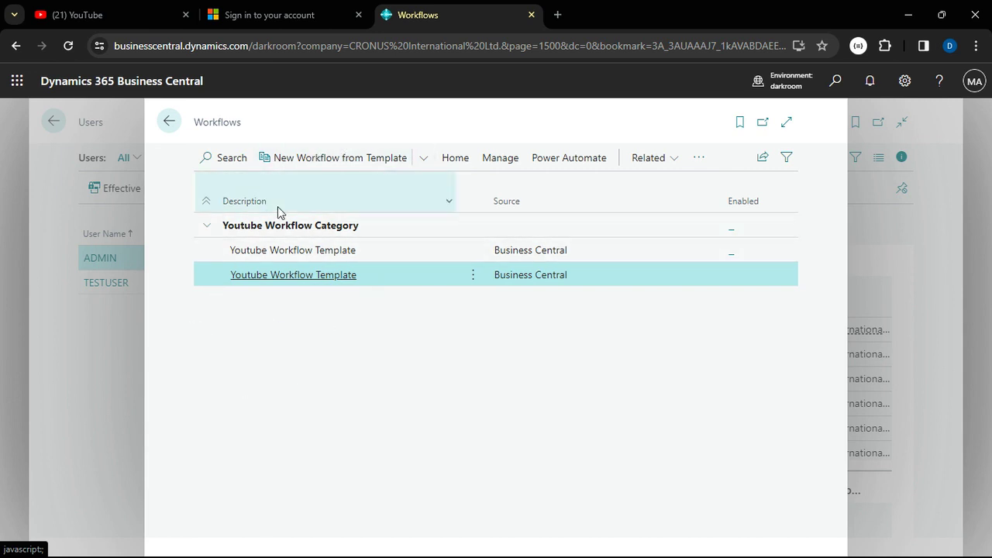
Create MS-YOUTUBETMP-03 from the Youtube Workflow Template, enable it, and return to Workflows
click(424, 159)
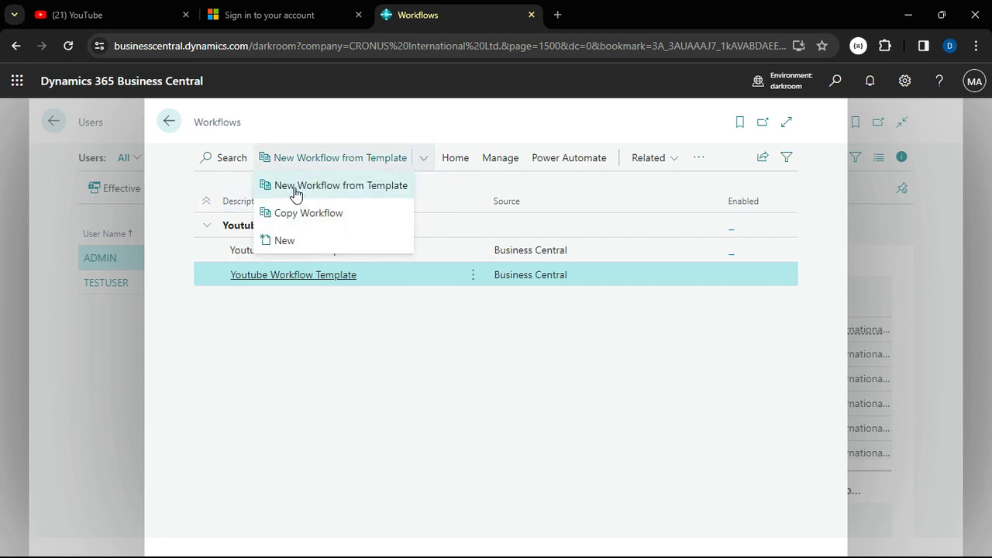
click(338, 194)
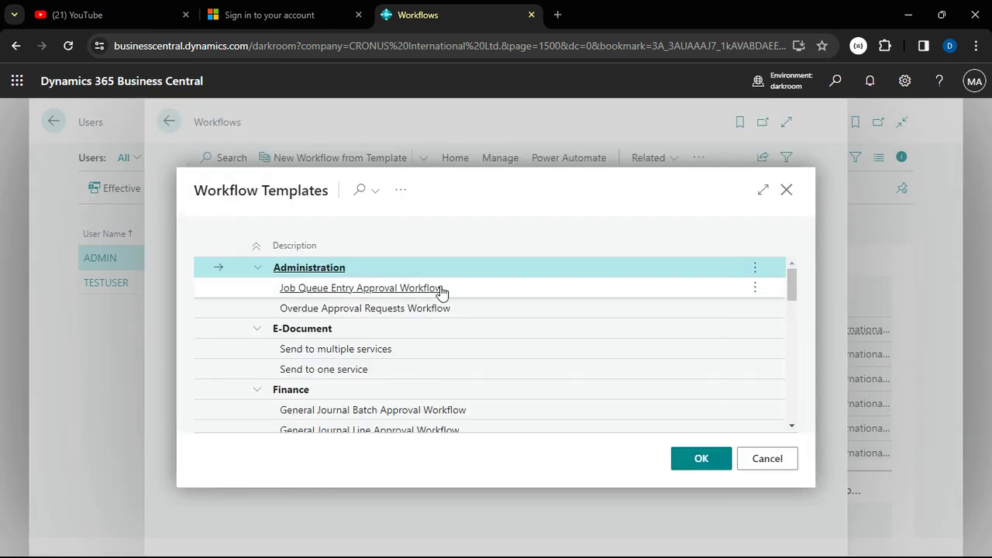
drag(792, 293, 796, 440)
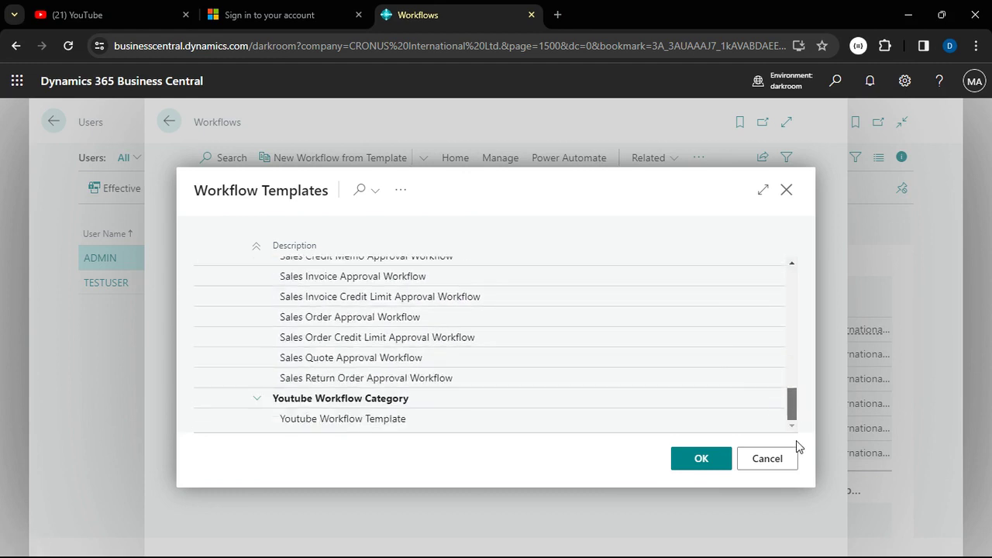
double_click(325, 419)
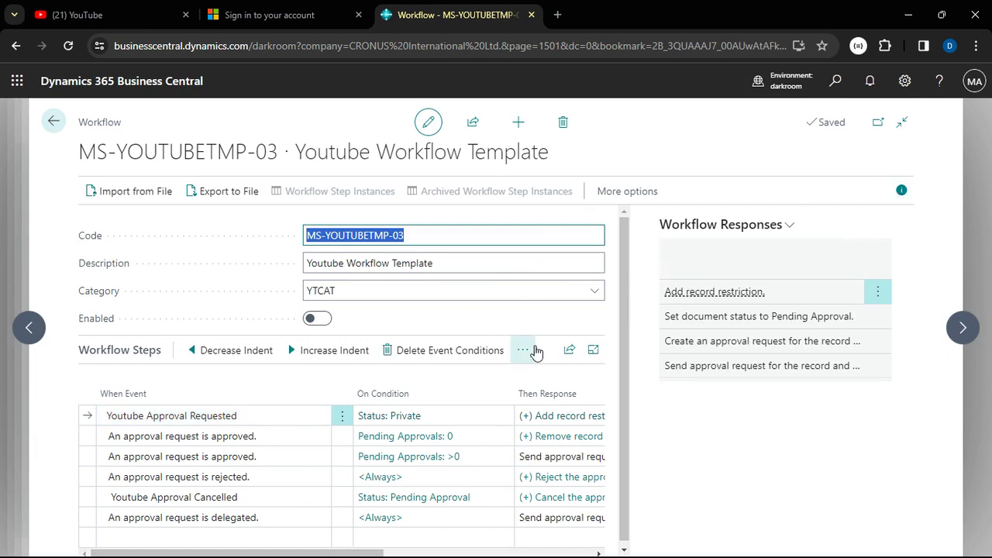
scroll(624, 387, down, 1)
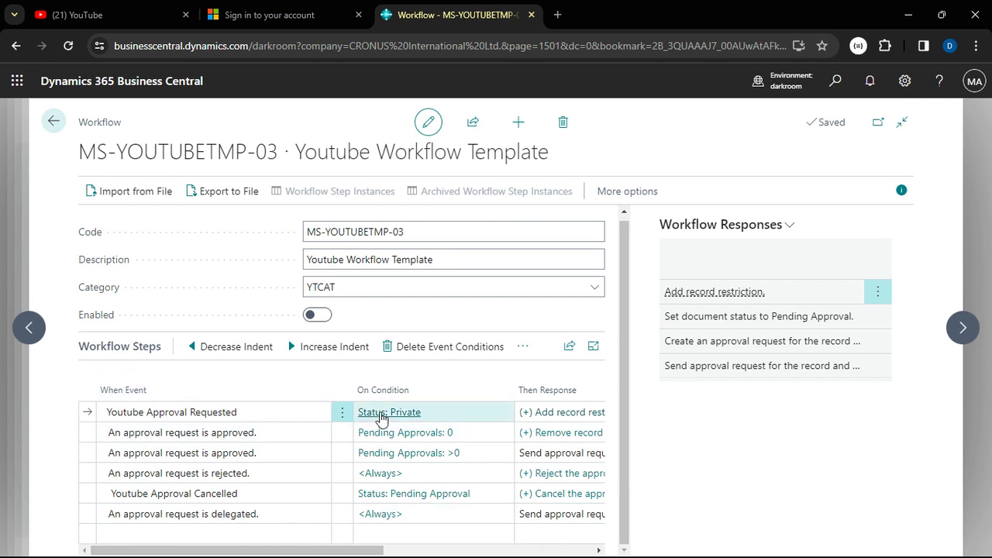
click(318, 315)
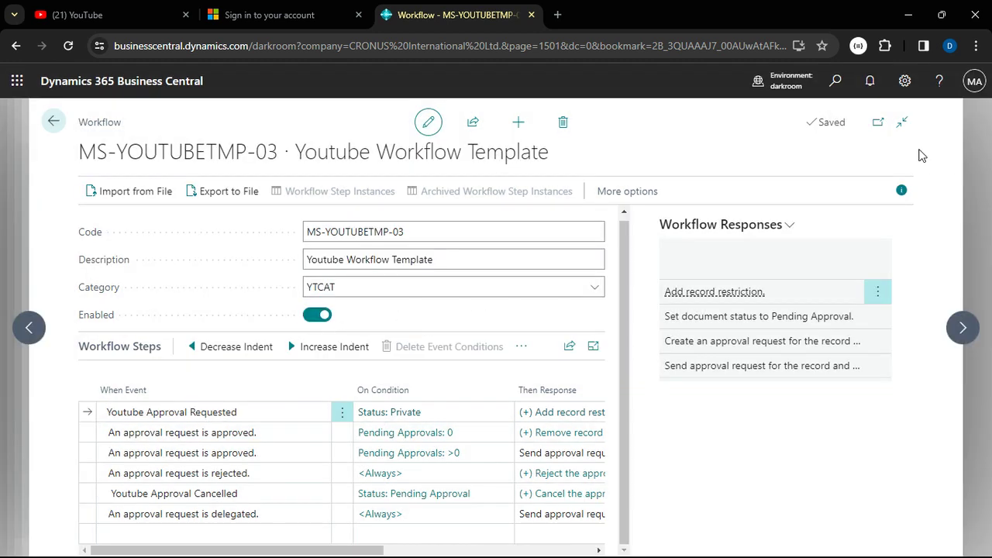
click(901, 189)
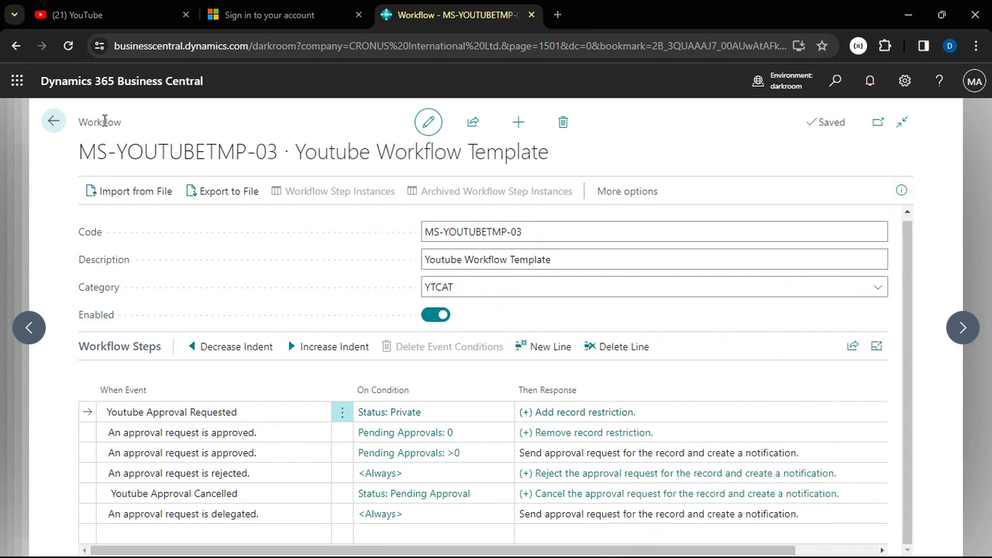
click(54, 123)
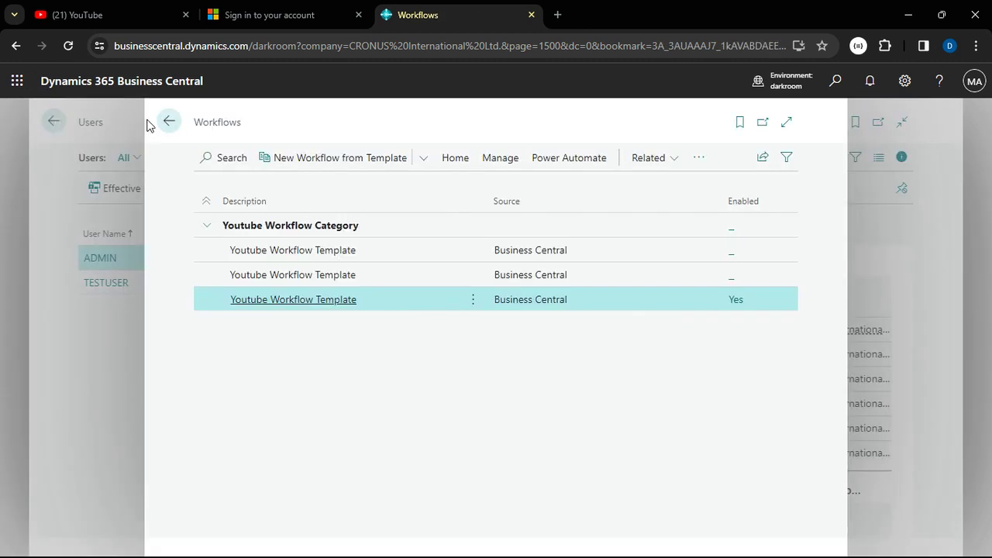
Leave Workflows for Action video 1's card and show its approval actions
click(167, 121)
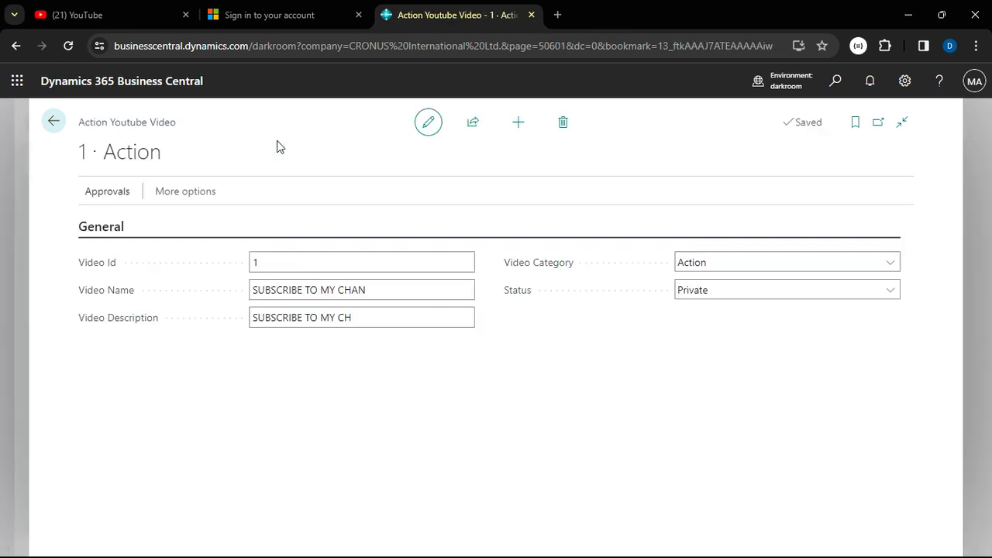
click(116, 195)
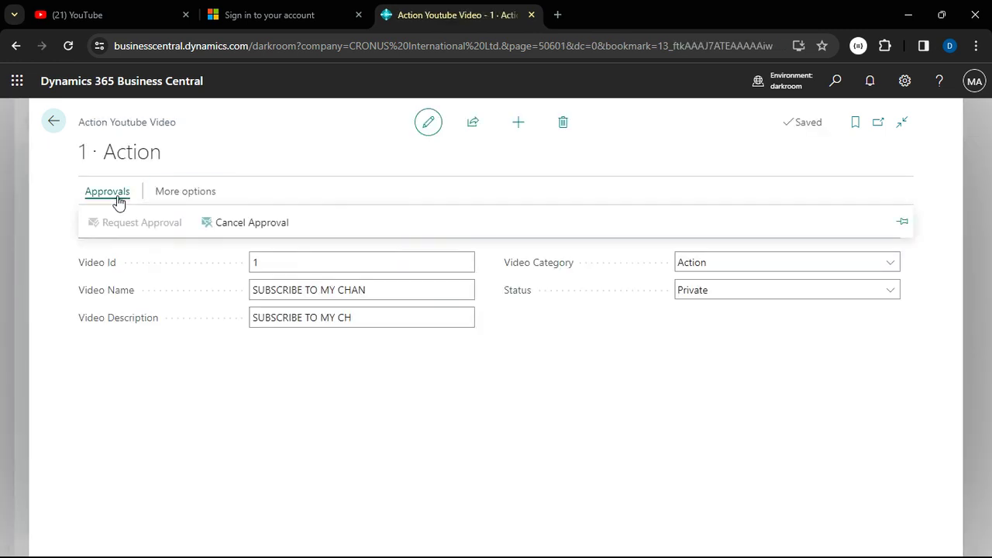
Hide and reshow video 1's approval actions, then go back to the video list
click(251, 236)
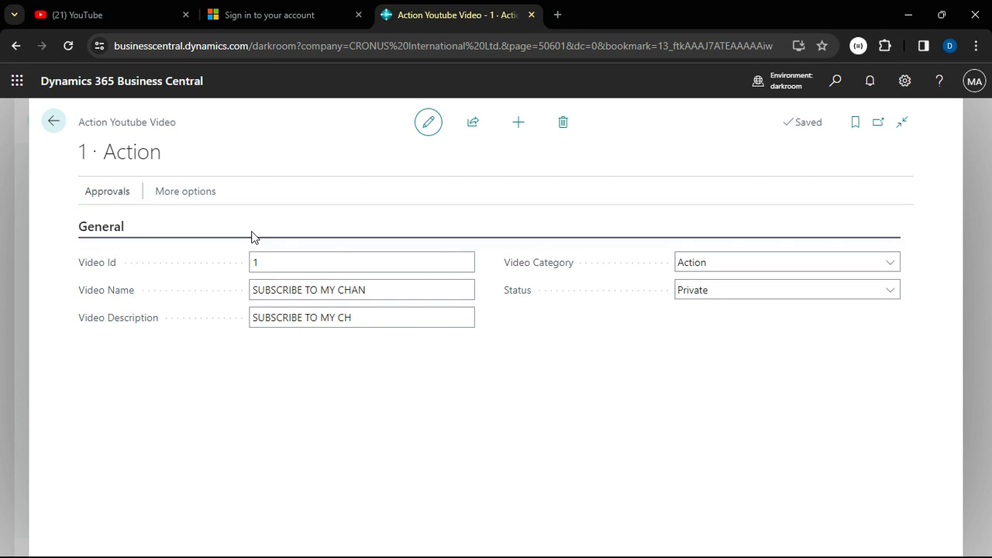
click(110, 196)
click(52, 121)
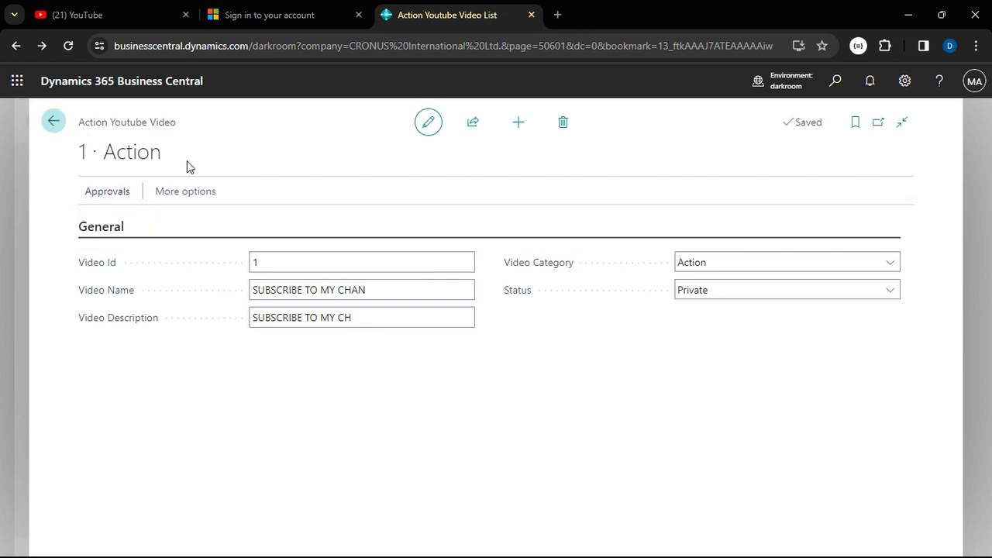
Reopen video 1's card and recheck its Approvals actions before returning to the Action Youtube Video List
click(85, 227)
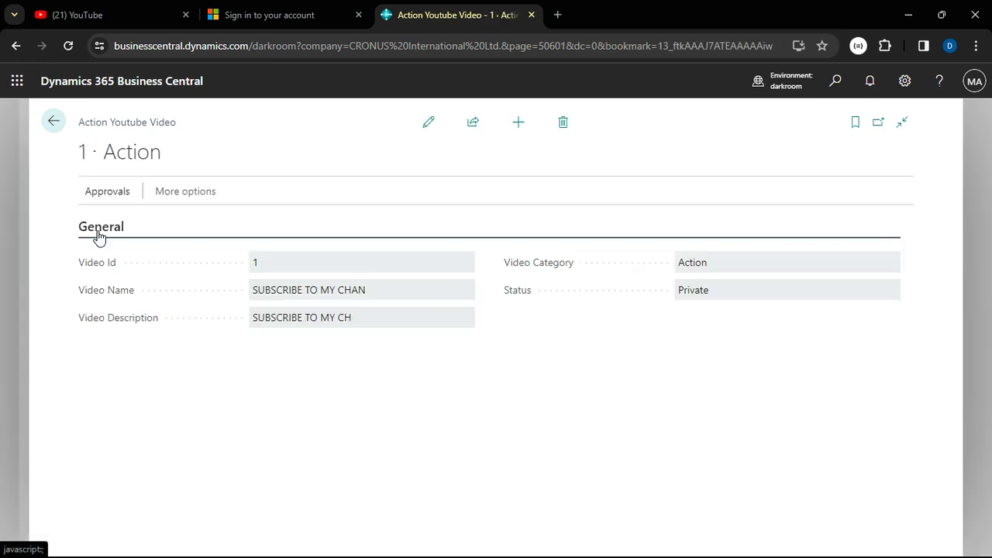
click(109, 191)
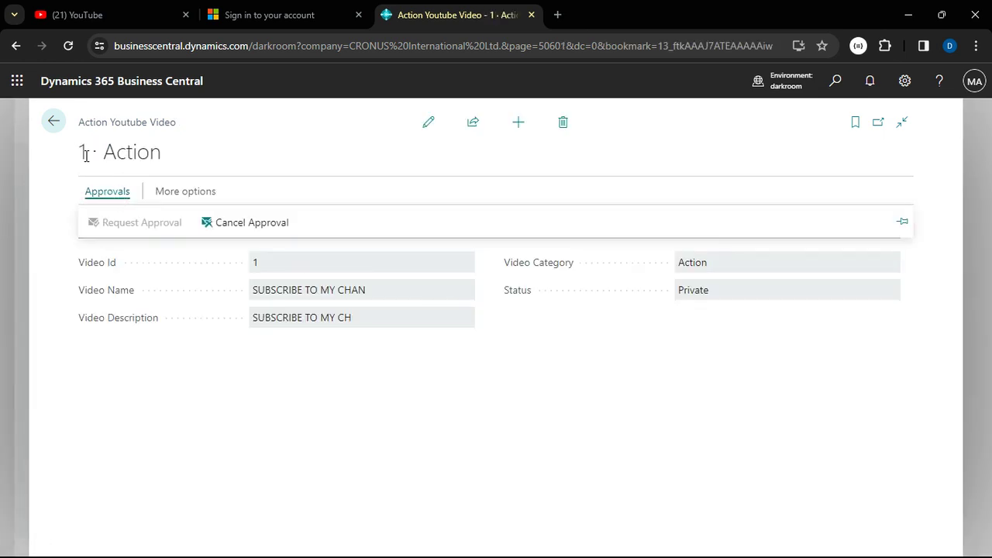
click(248, 225)
click(117, 198)
click(56, 124)
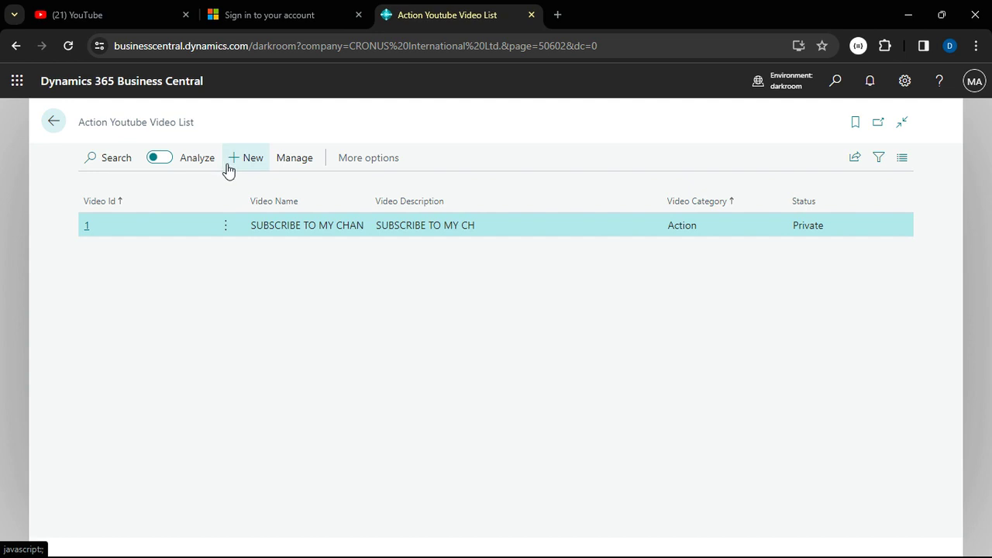
Create video record 2 with name OKAY and description okay, then show its approval actions
click(256, 161)
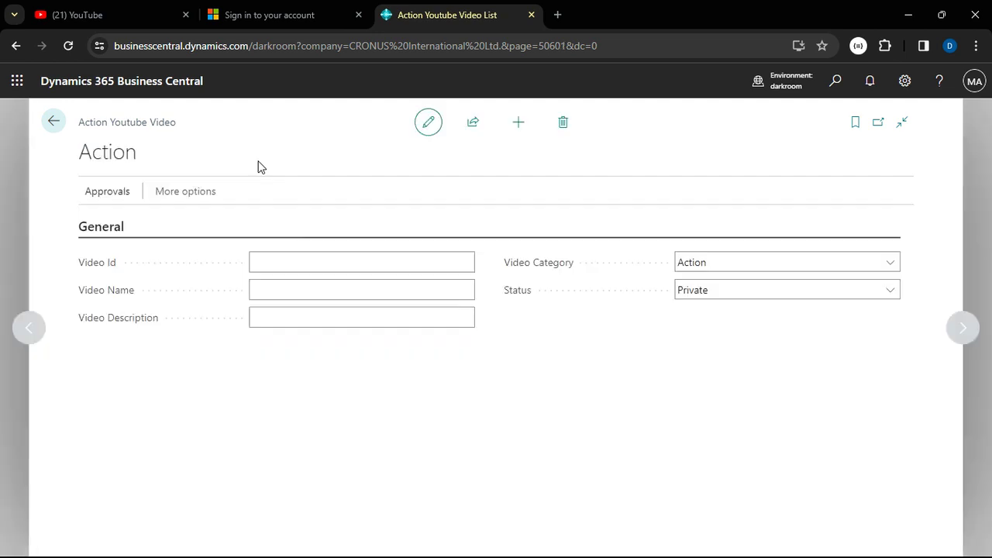
click(368, 289)
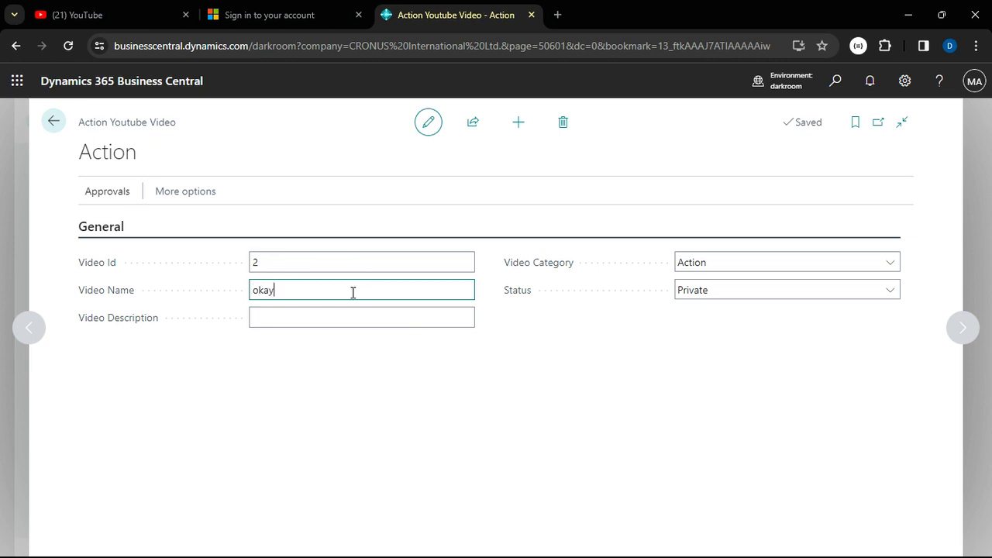
text(okay)
double_click(353, 292)
click(350, 318)
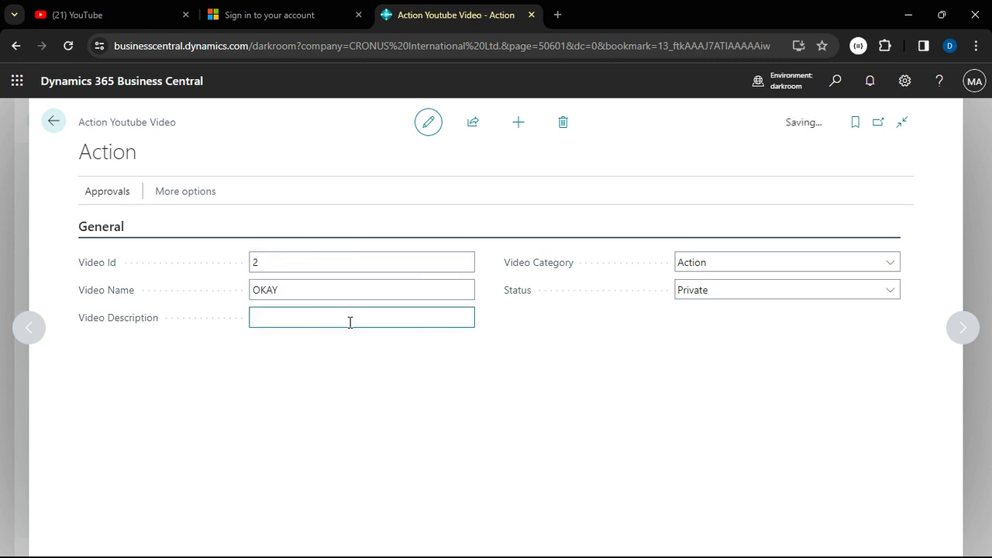
text(okay)
click(305, 349)
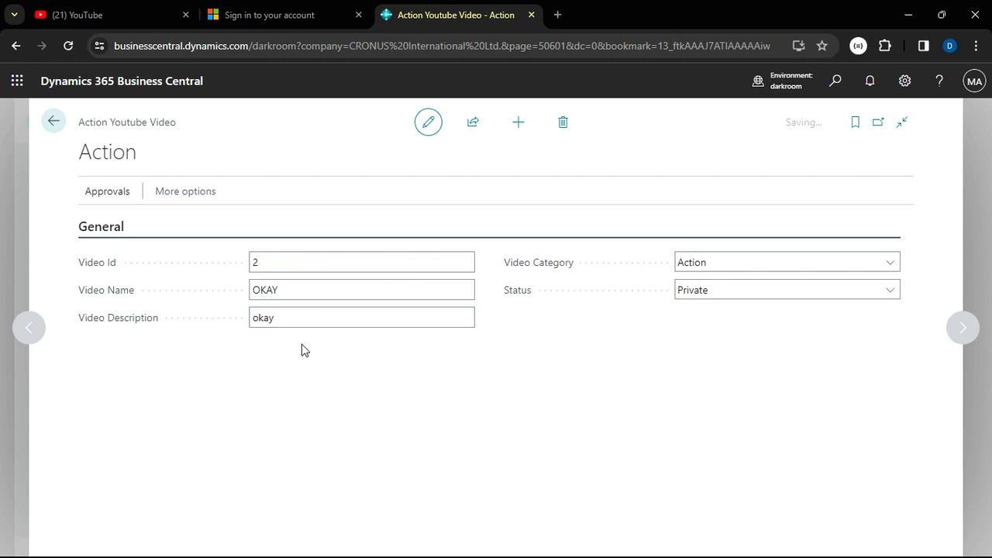
click(112, 191)
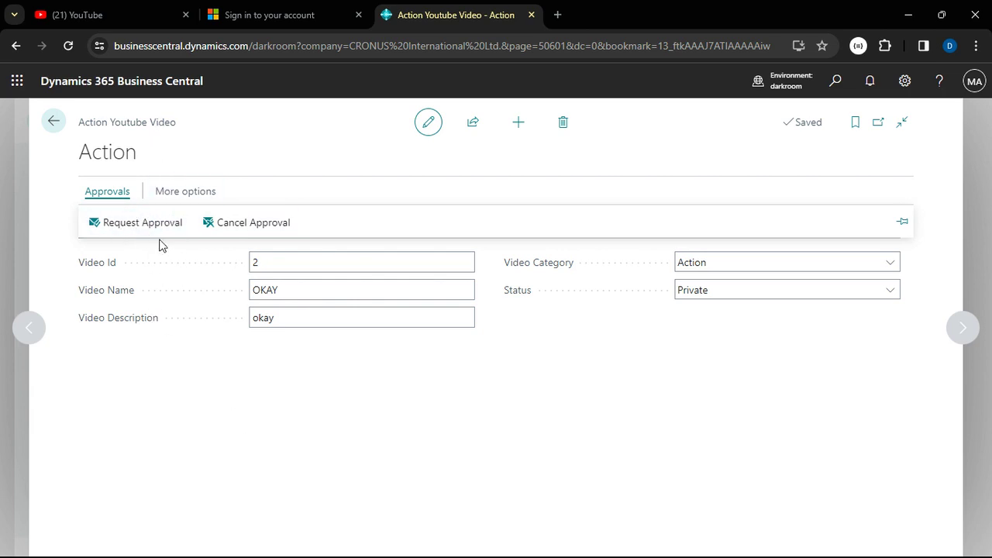
Request approval for video 2, acknowledge the 'approval request has been sent' message, and leave the card
click(129, 230)
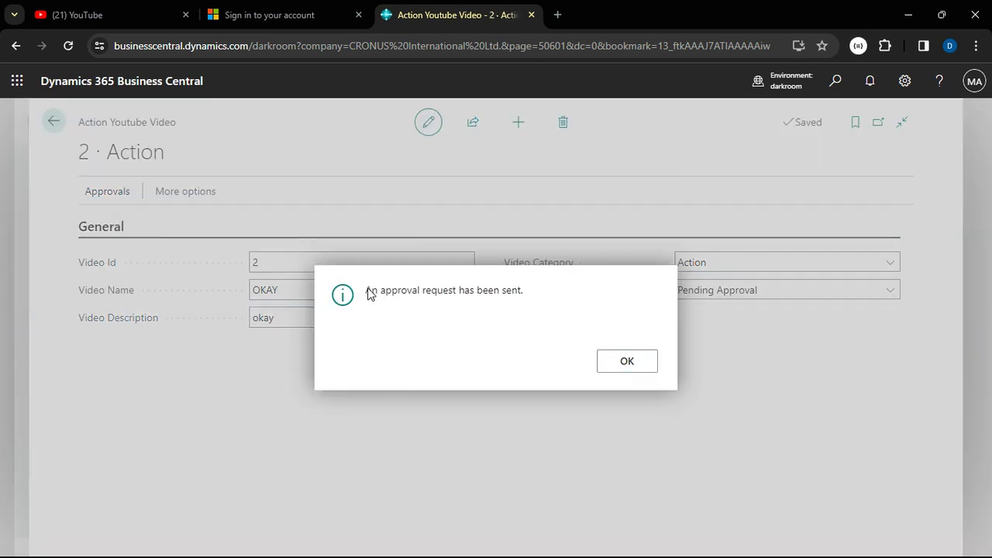
drag(367, 290, 527, 290)
drag(367, 290, 500, 309)
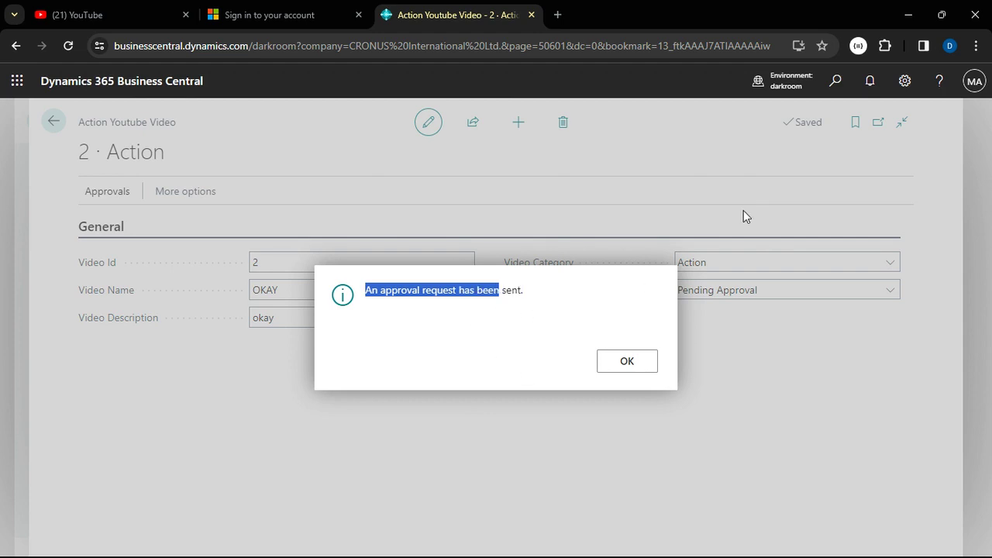
click(612, 369)
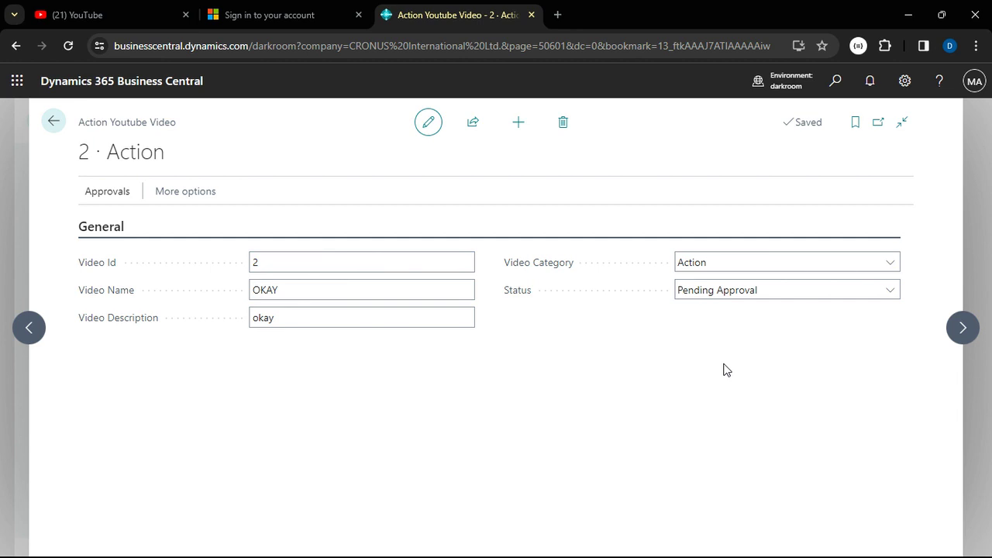
click(54, 122)
Return to the CRONUS Role Center, and open and close My Settings without changes
click(55, 123)
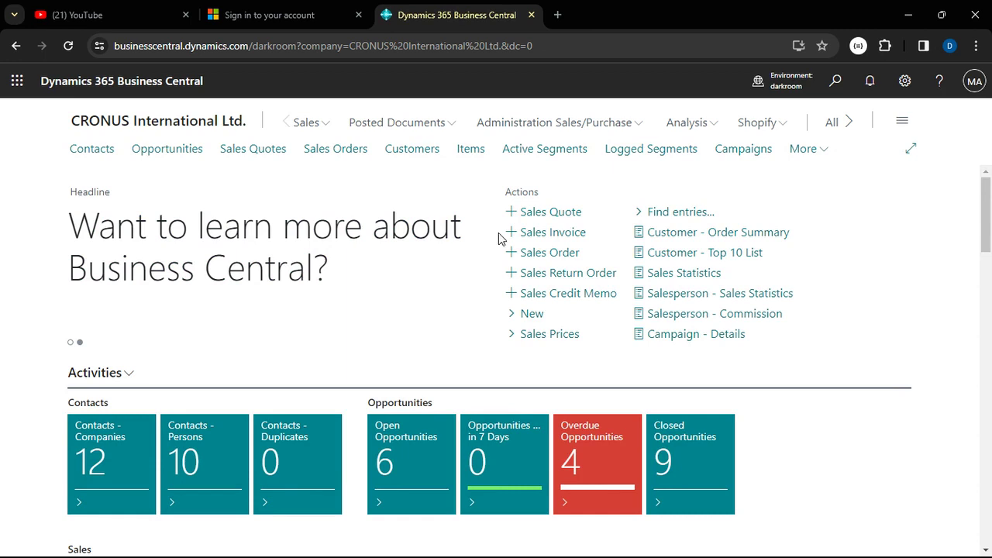
click(901, 79)
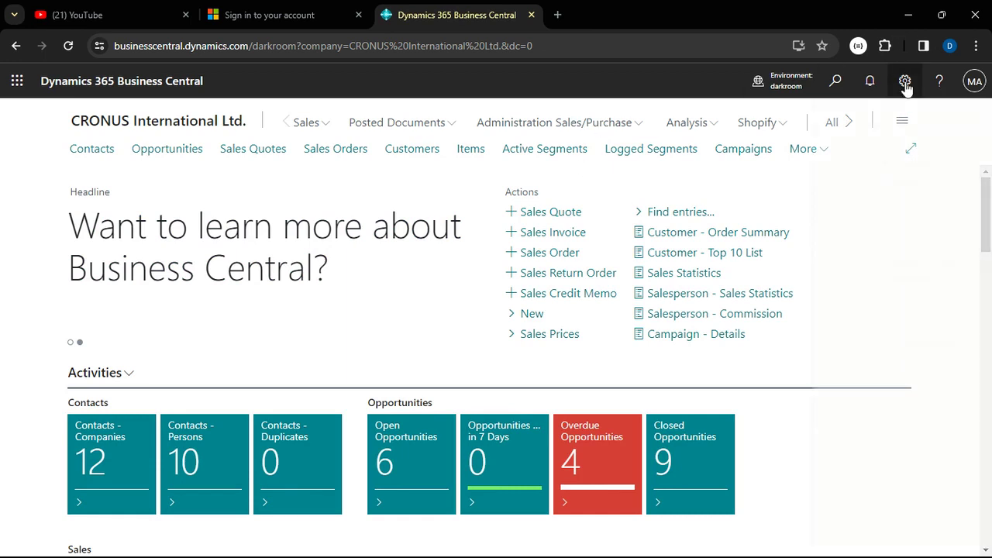
click(739, 214)
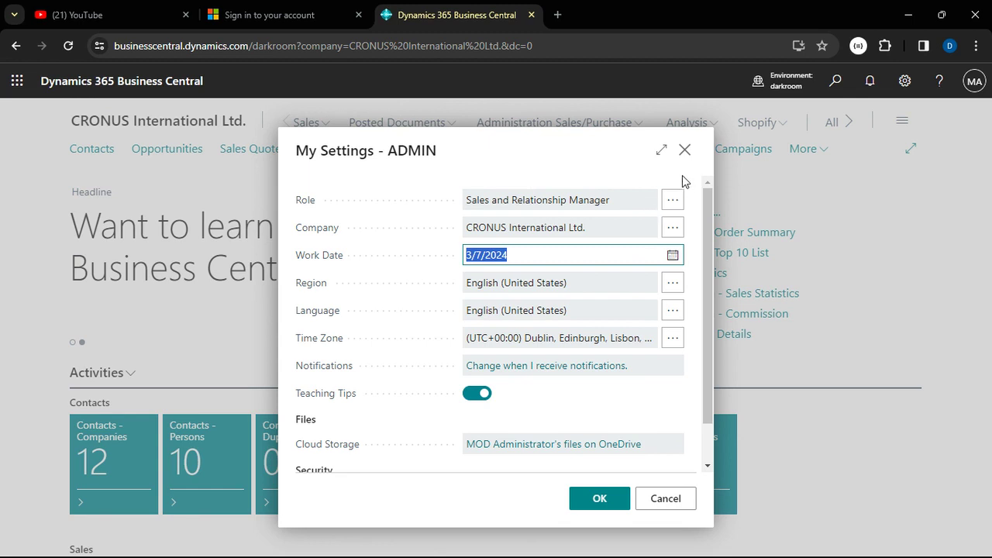
click(684, 150)
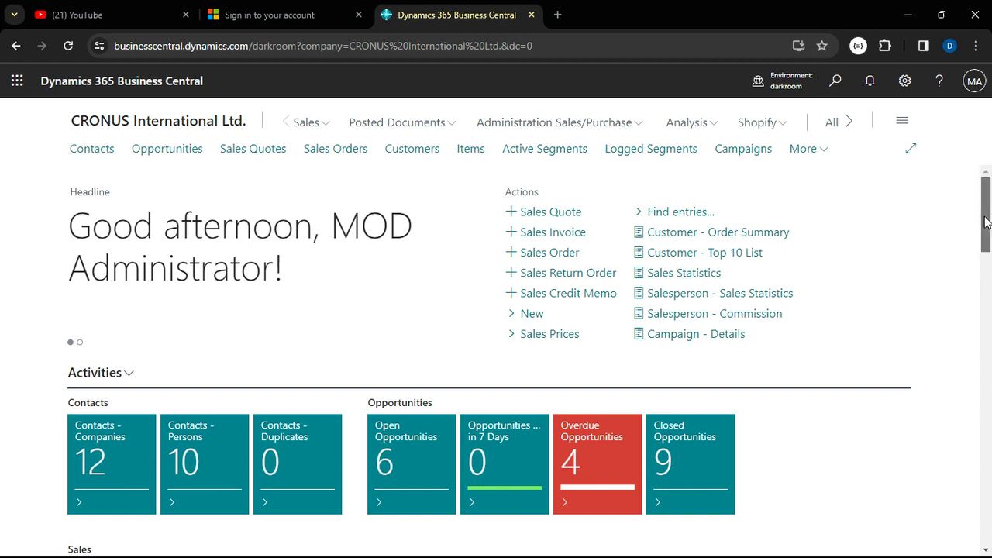
drag(982, 220, 982, 259)
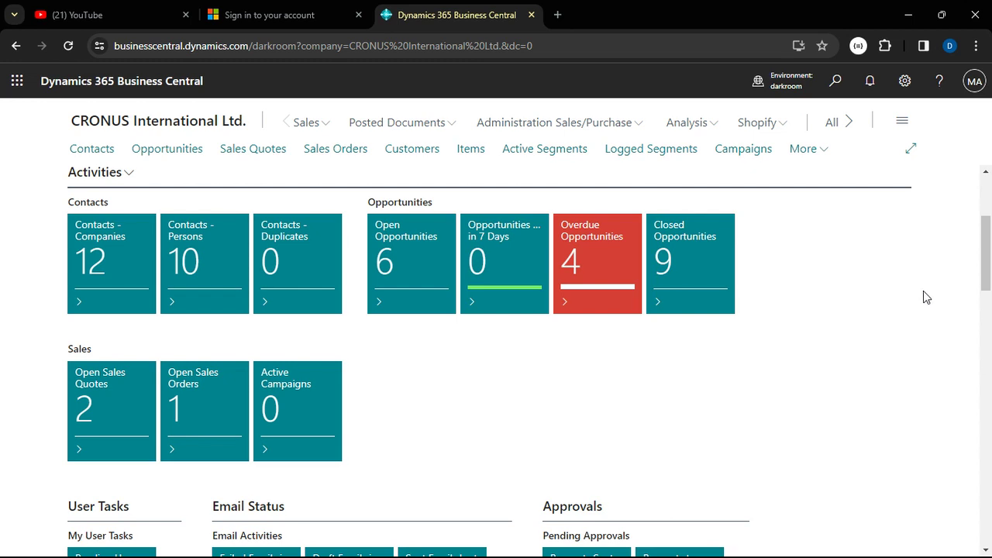
Scroll the Role Center to the Approvals tiles showing 2 requests sent, and clear the stray text selection
drag(977, 277, 983, 310)
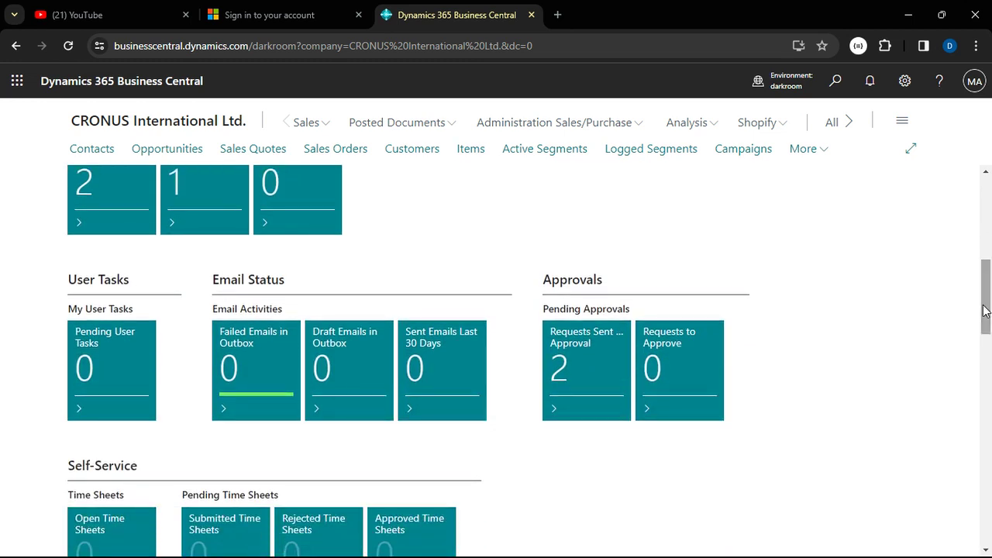
drag(575, 289, 716, 301)
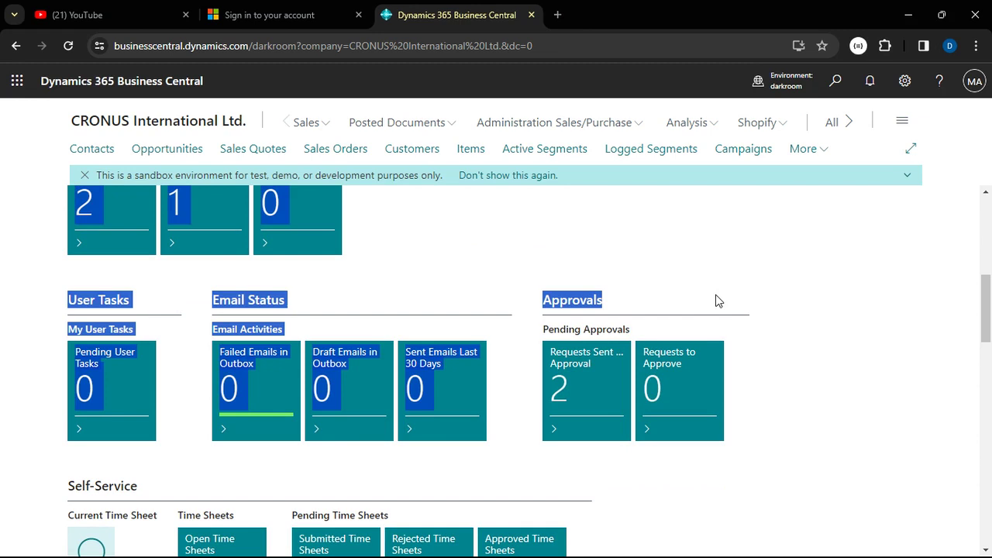
click(703, 247)
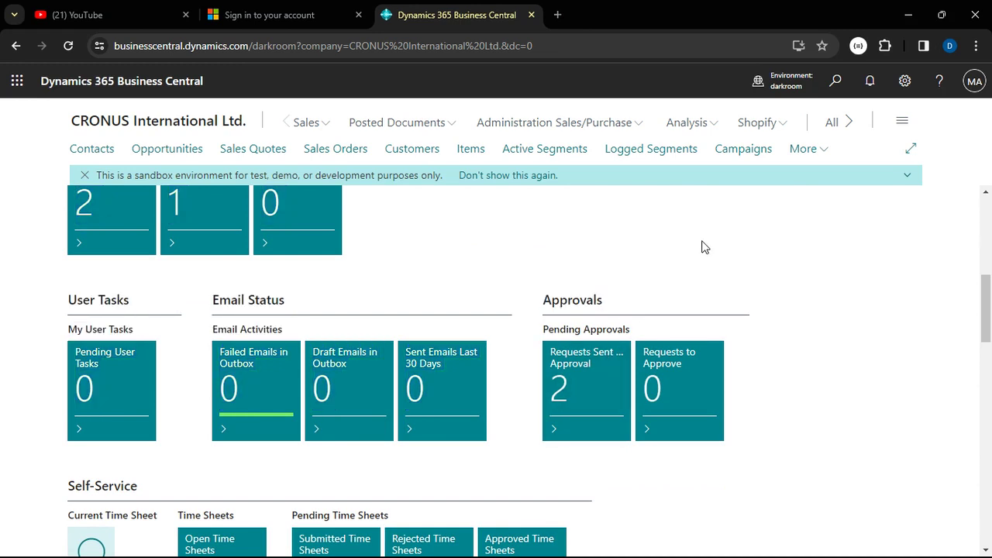
Open Requests Sent for Approval, hide the FactBox pane and widen the Details column
click(592, 399)
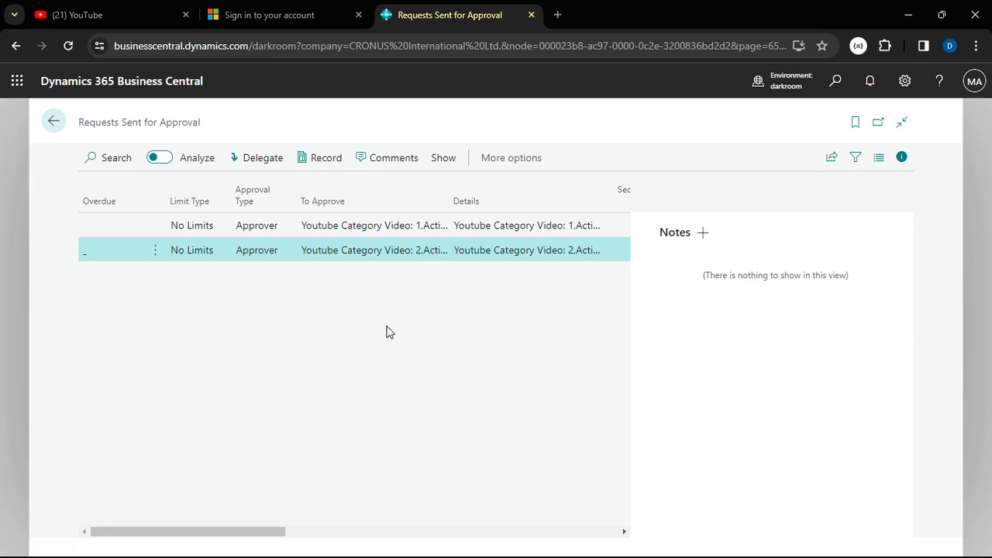
click(901, 159)
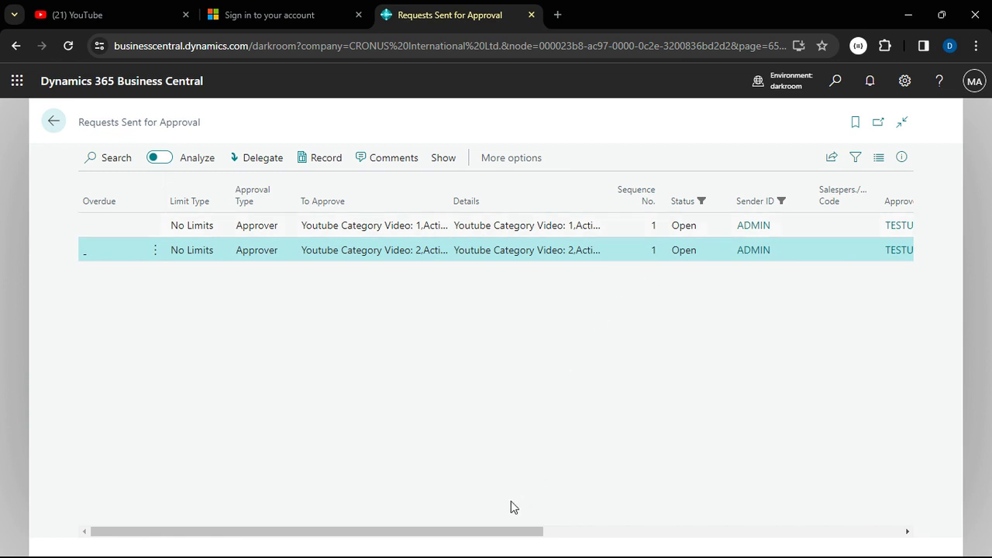
double_click(601, 190)
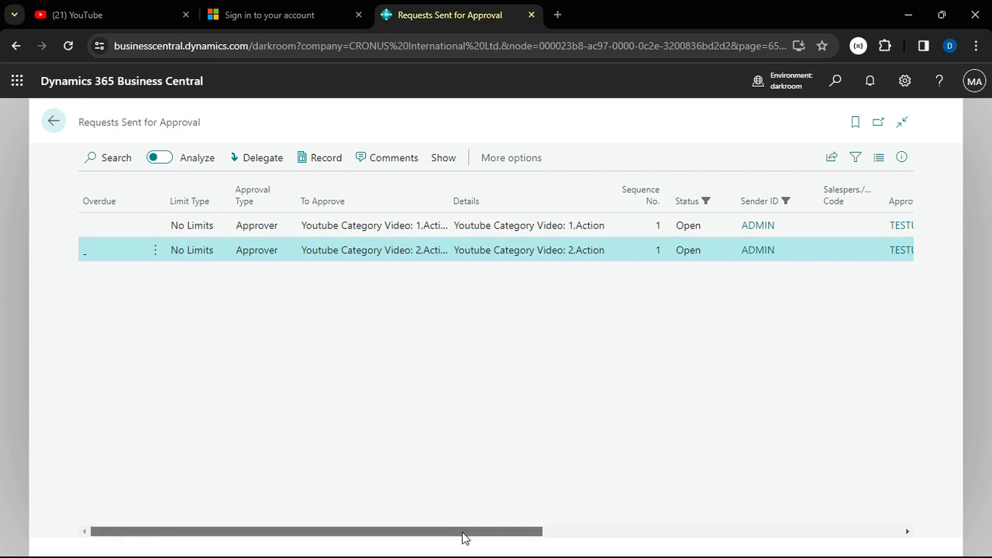
Scroll across the columns of the two video requests, then open video 2's record
drag(464, 537, 599, 534)
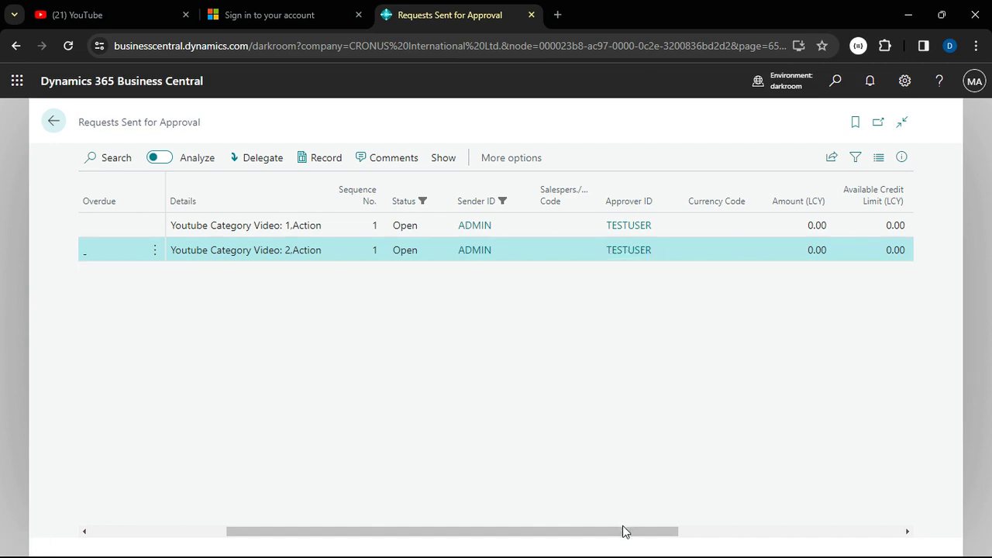
drag(624, 532, 800, 514)
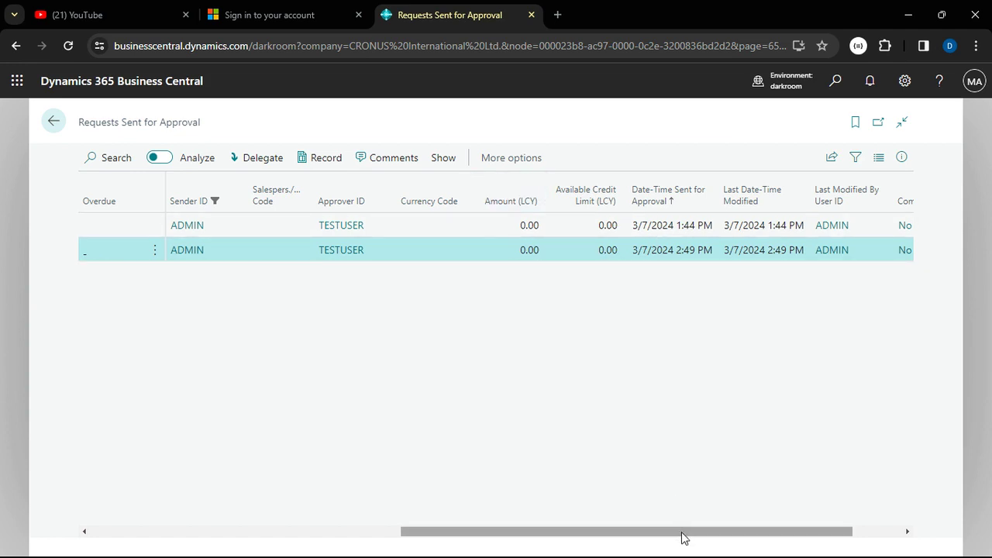
drag(681, 533, 797, 540)
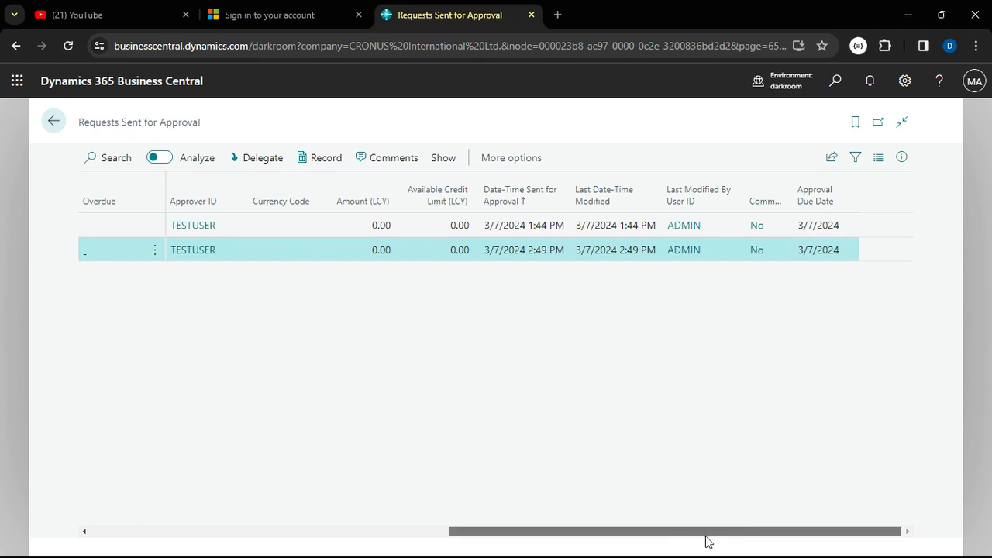
drag(706, 540, 347, 540)
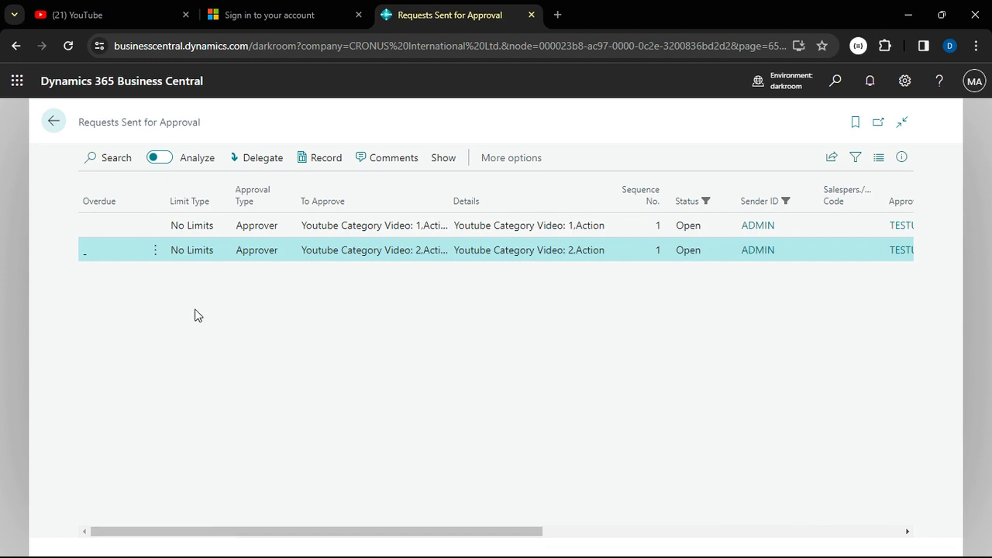
click(324, 167)
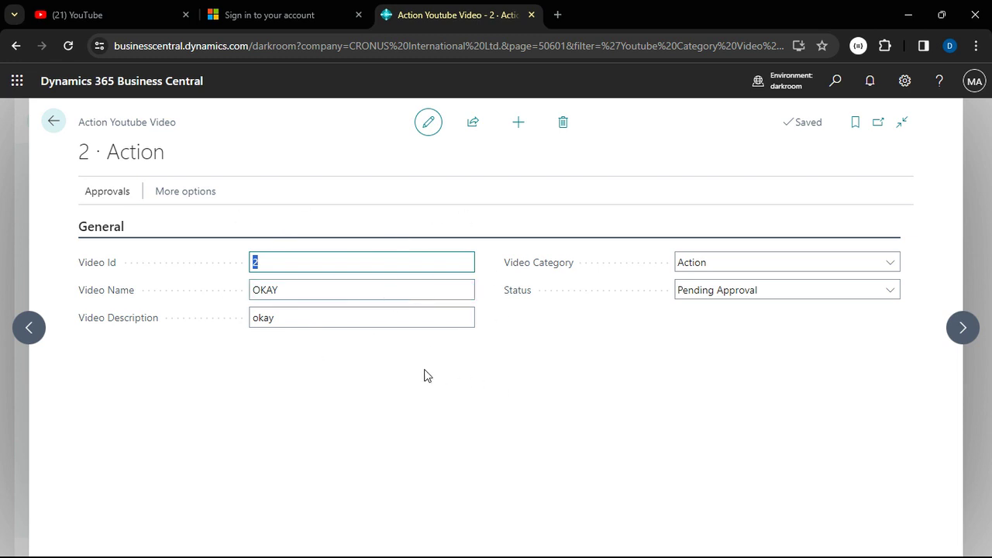
Take focus off the Video Id field and go back to the Requests Sent for Approval list
click(541, 340)
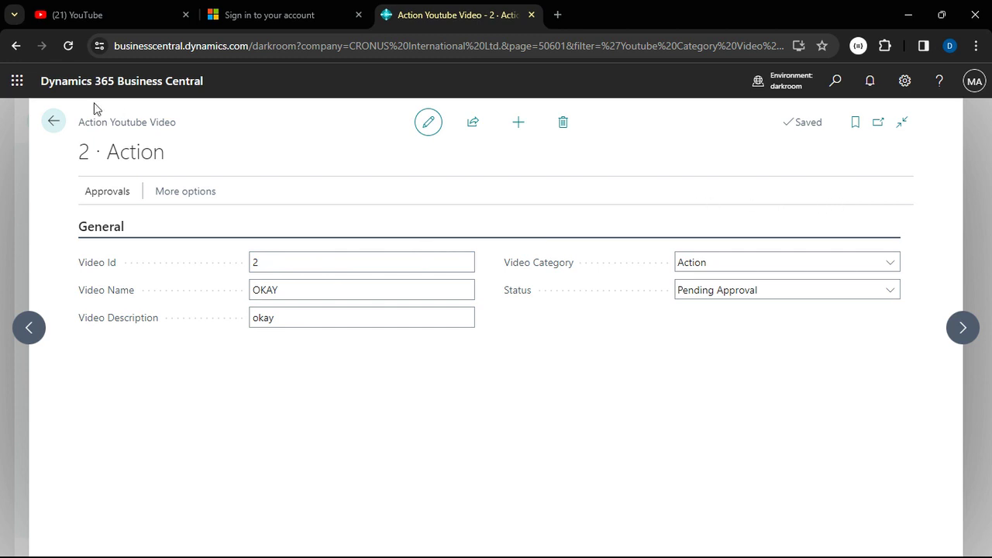
click(54, 121)
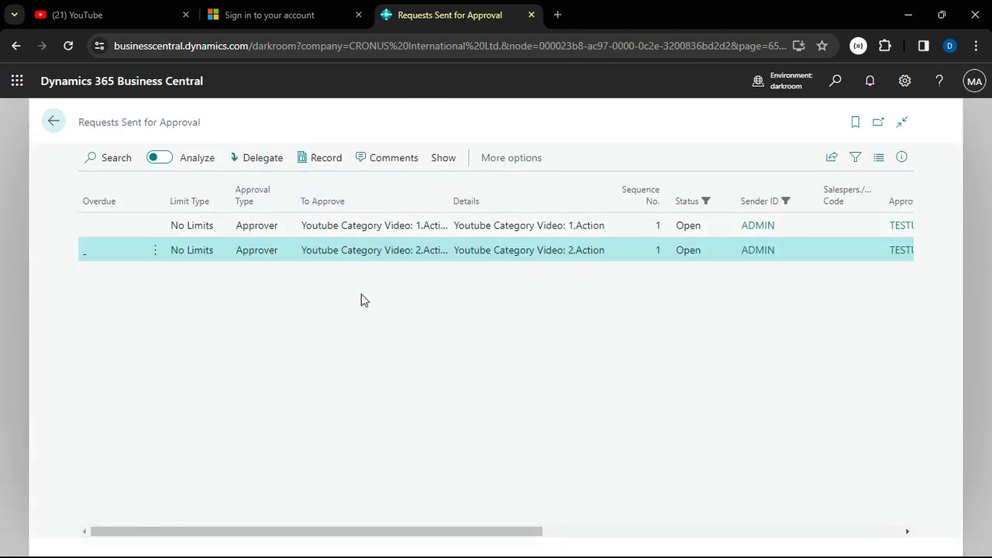
click(53, 120)
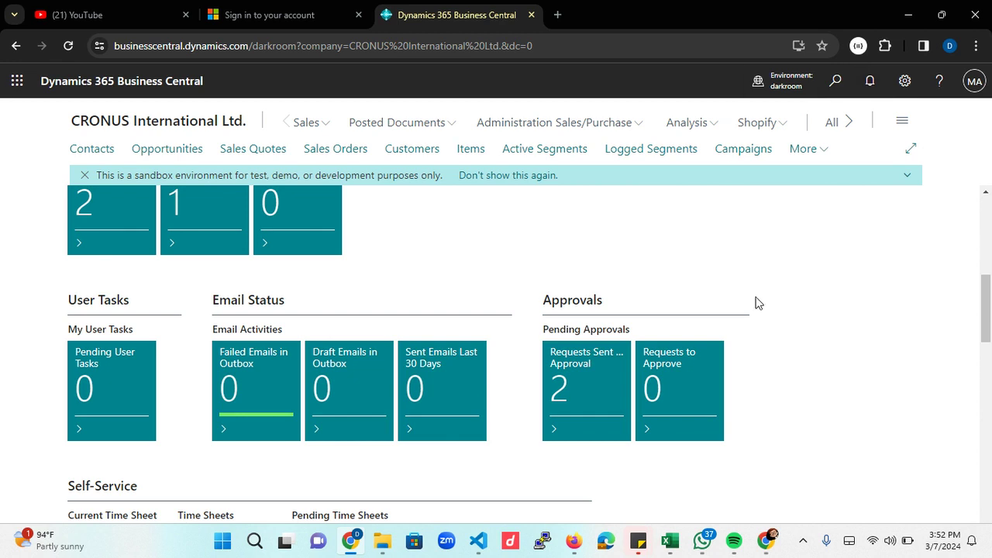
drag(986, 310, 986, 322)
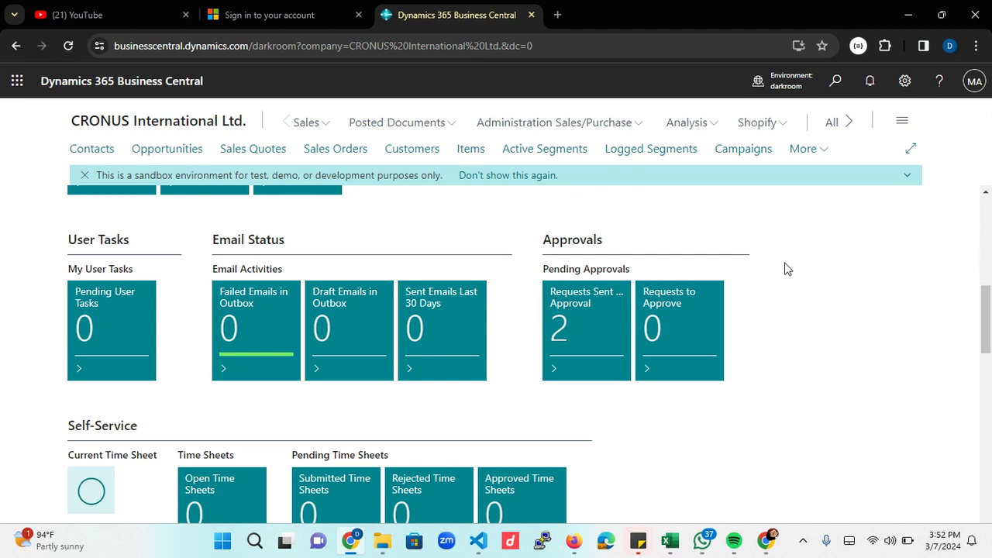
click(643, 551)
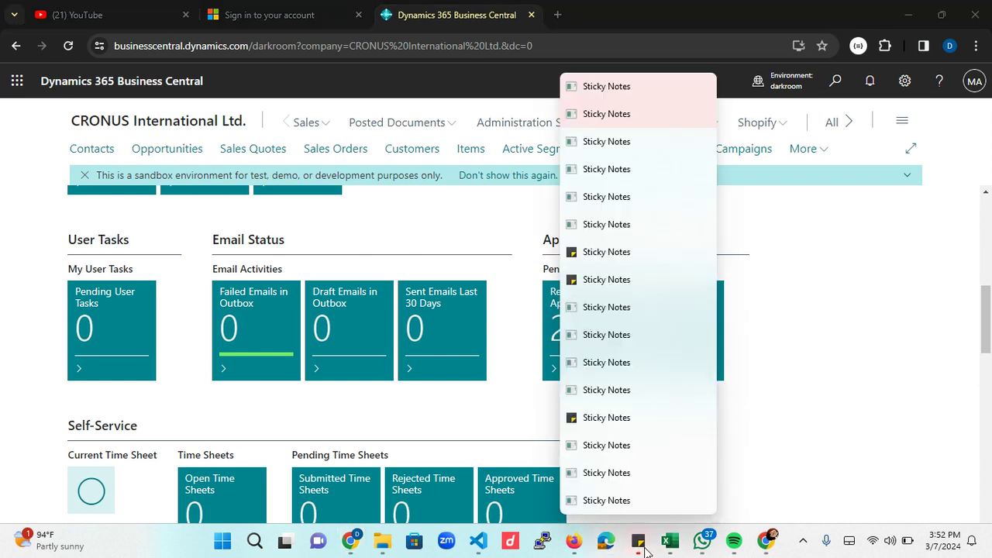
click(620, 113)
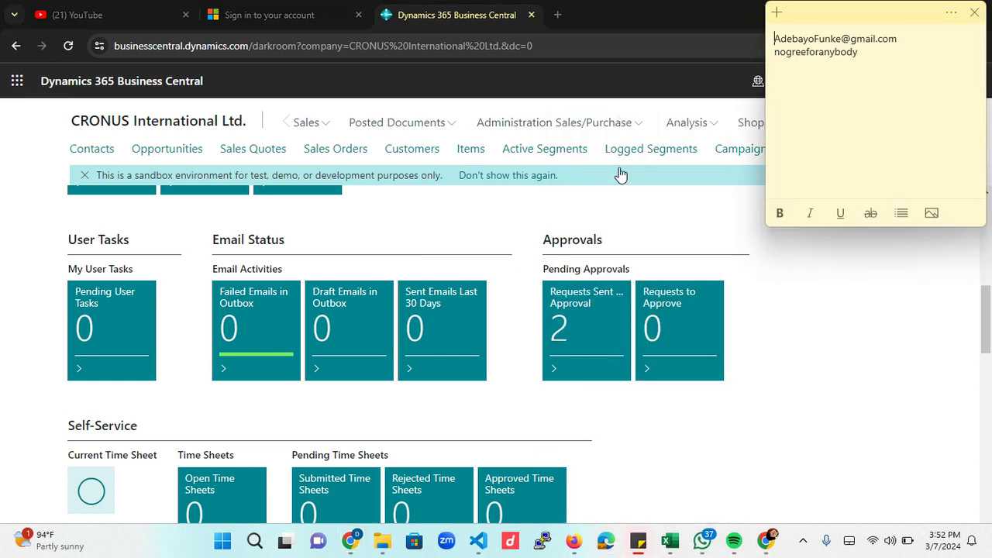
click(838, 296)
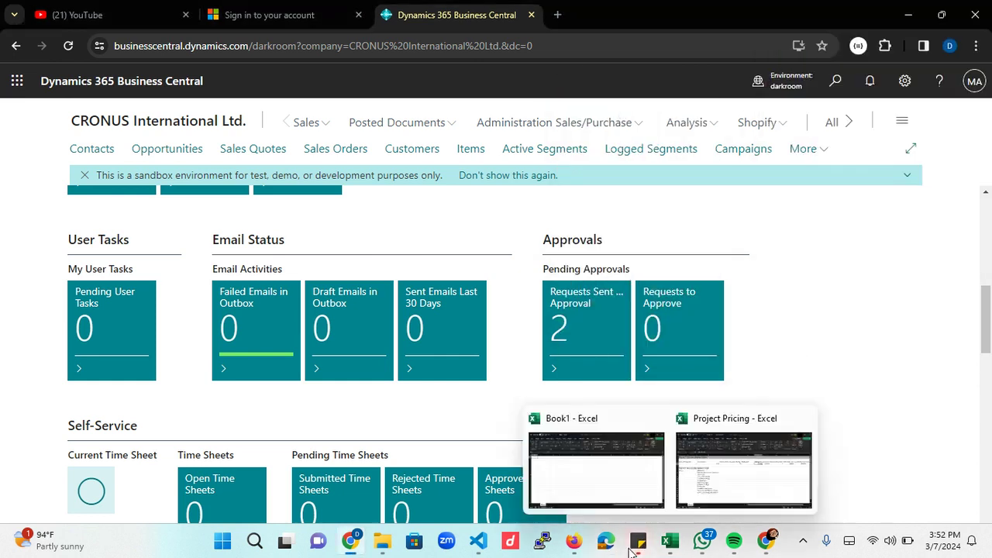
click(637, 540)
click(598, 86)
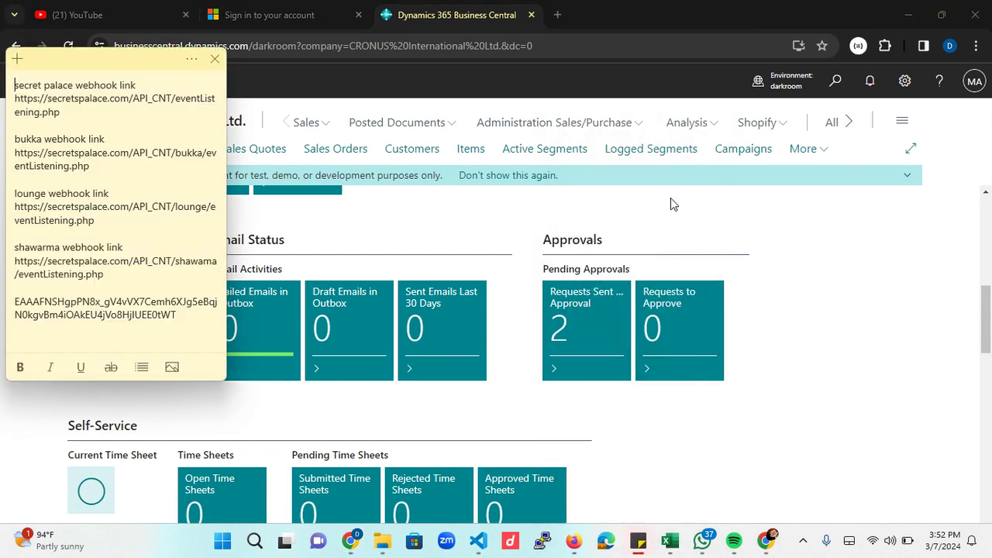
click(703, 220)
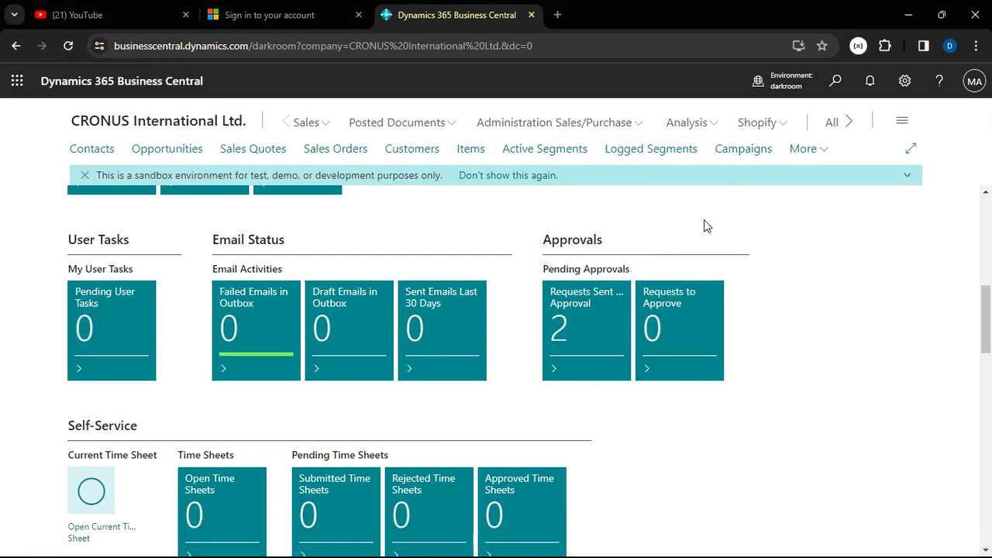
click(17, 81)
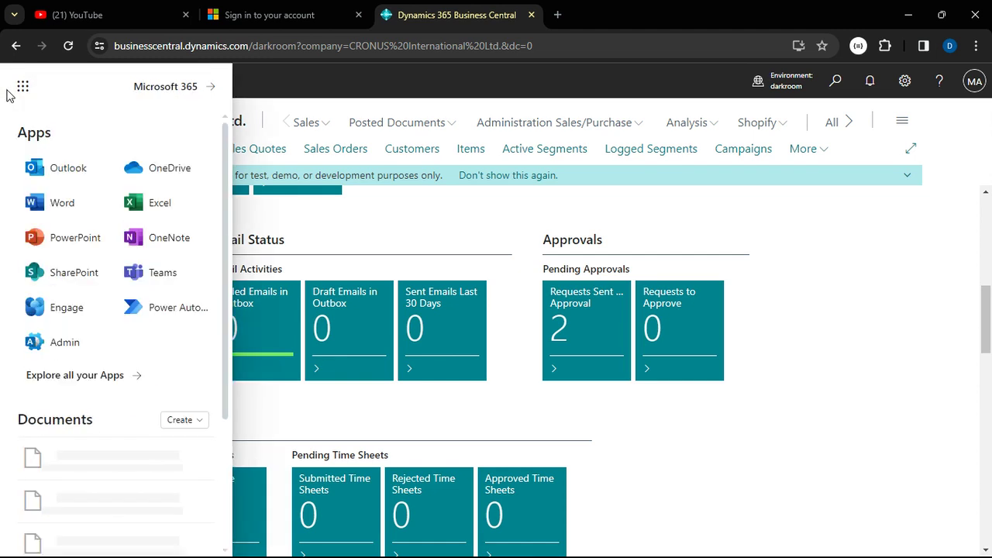
Launch the Microsoft 365 admin center in a new tab, then come back to the Business Central role center
click(67, 342)
click(433, 16)
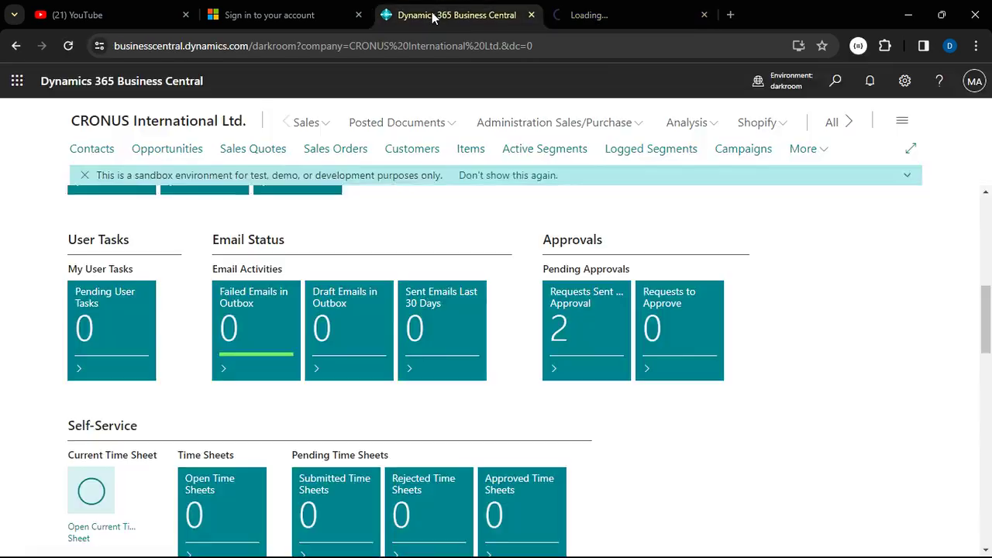
click(607, 13)
click(478, 10)
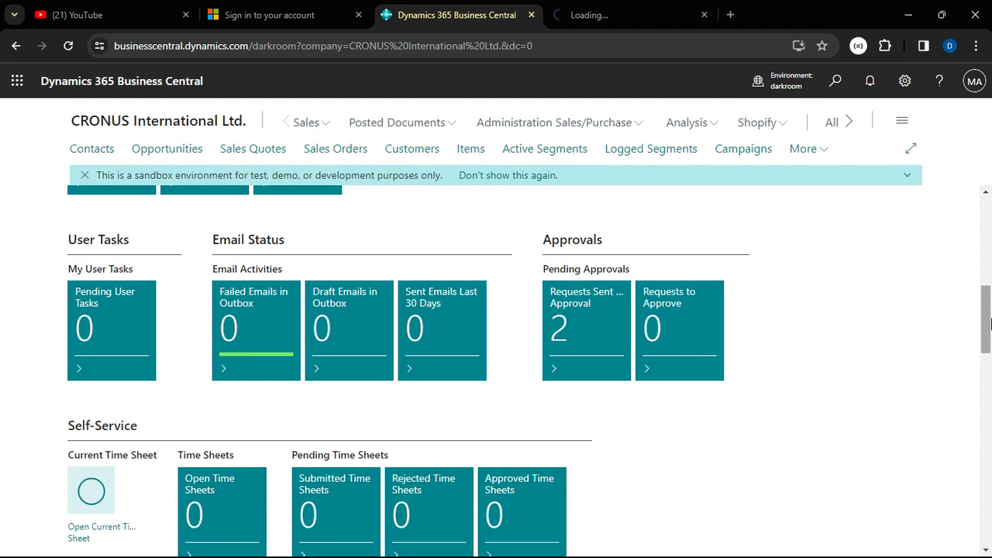
scroll(986, 319, up, 6)
scroll(984, 337, down, 5)
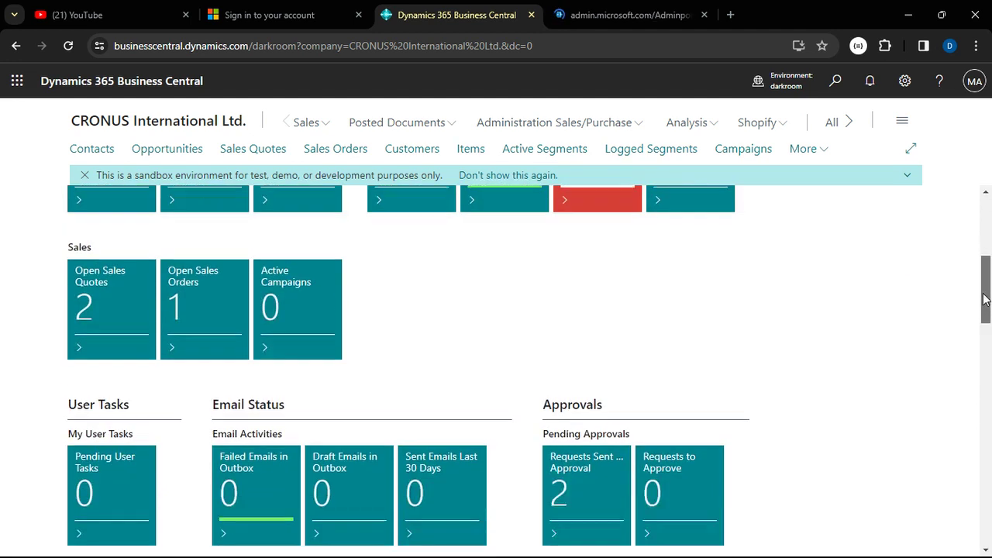
drag(984, 337, 988, 316)
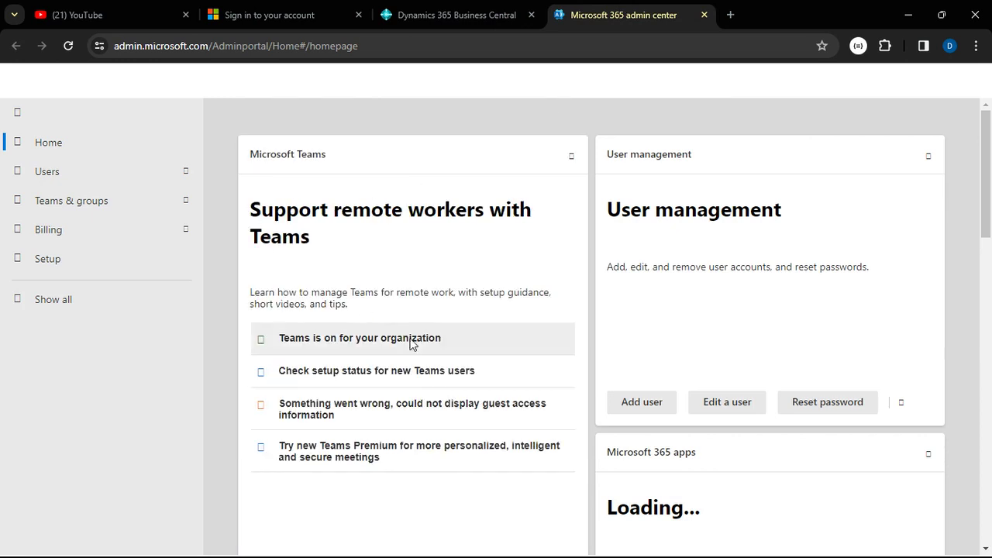
click(424, 9)
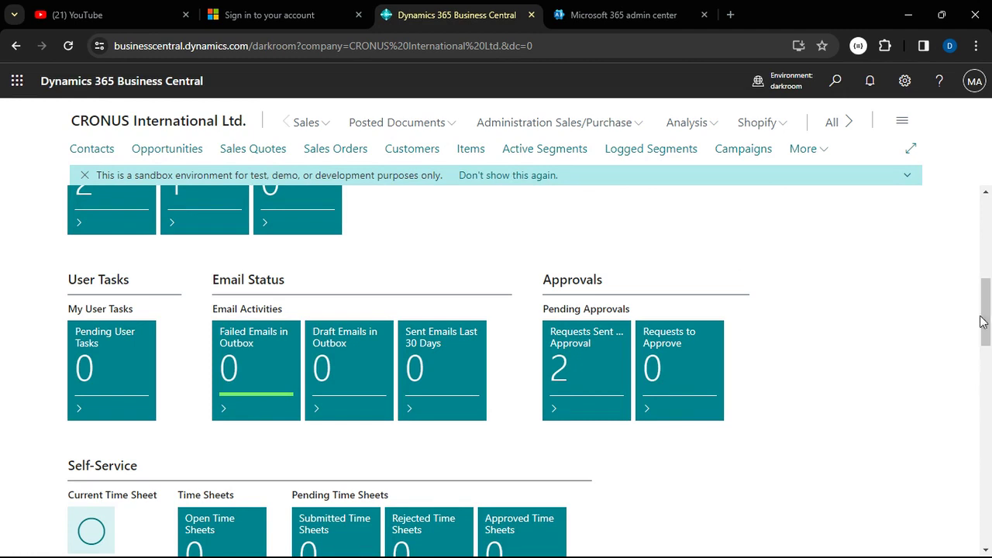
drag(984, 320, 989, 225)
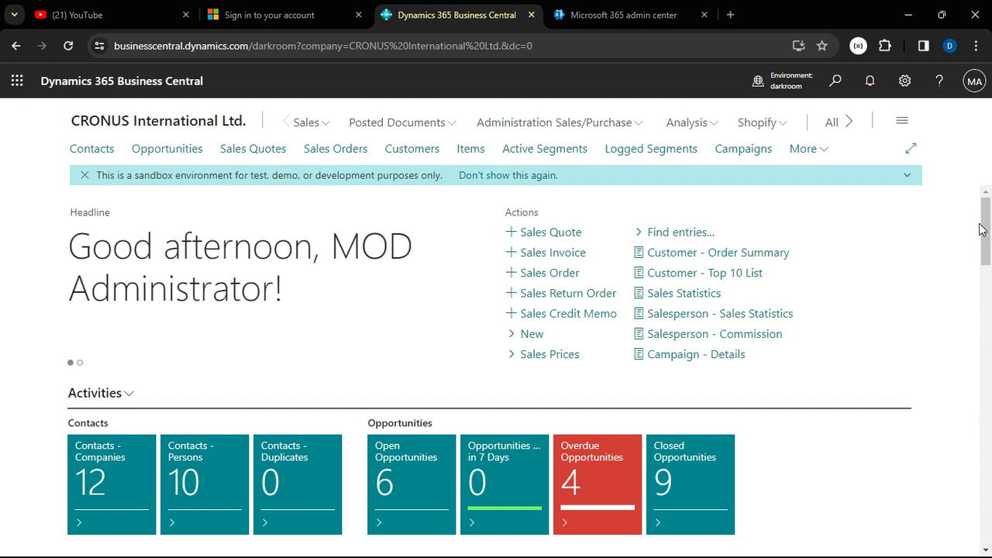
drag(984, 230, 963, 188)
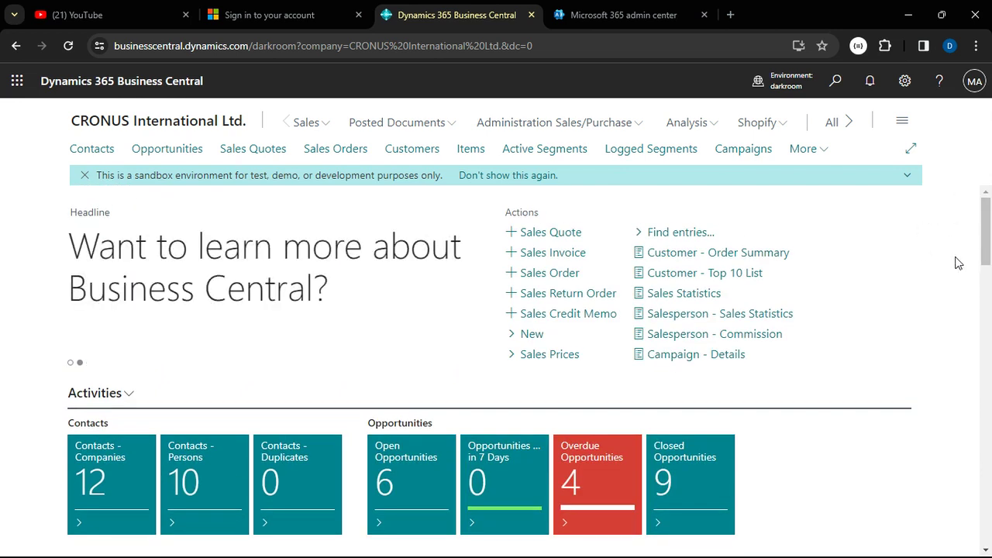
drag(984, 240, 984, 248)
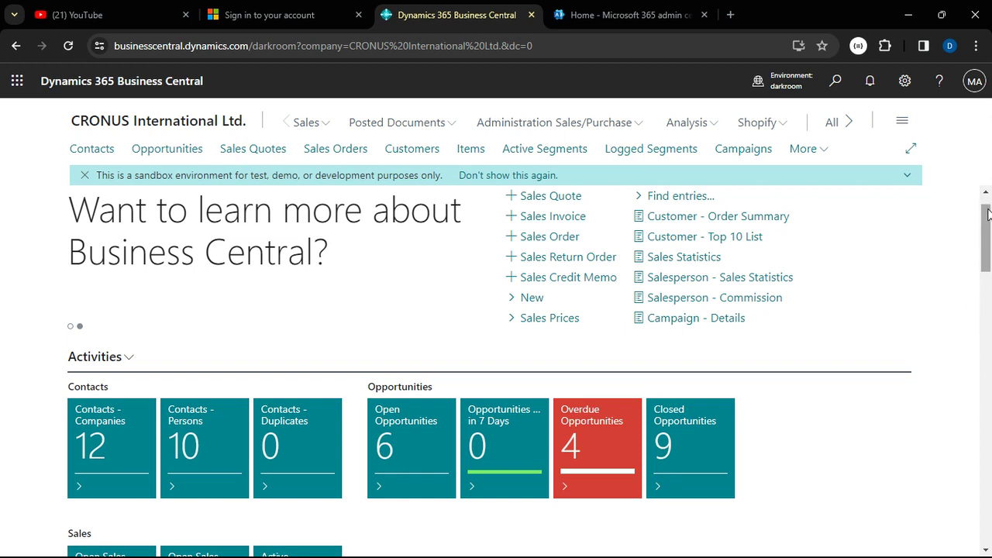
scroll(986, 213, up, 1)
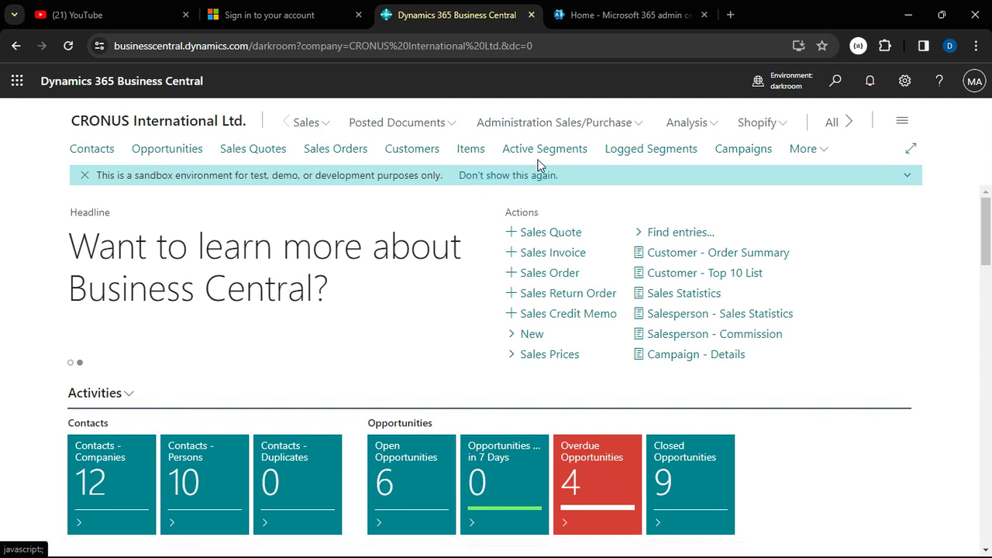
click(730, 15)
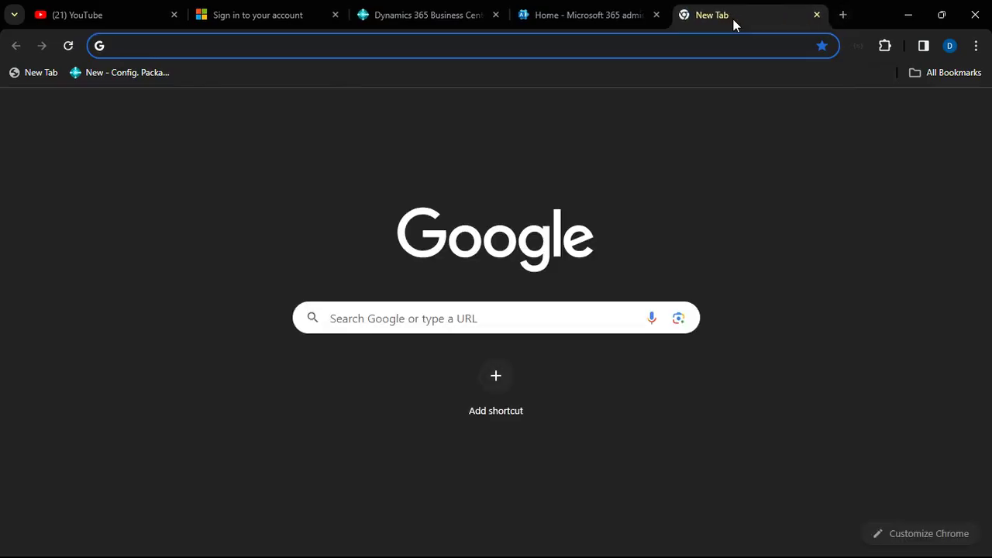
Load linkedin.com/feed by typing lin in a new tab, and collapse the Messaging panel
text(lin)
key(Return)
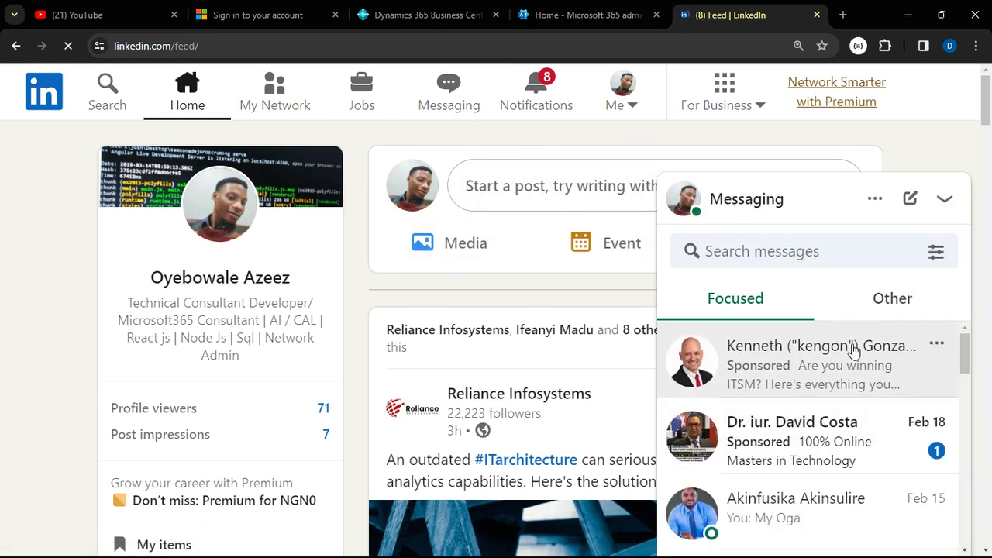
click(918, 263)
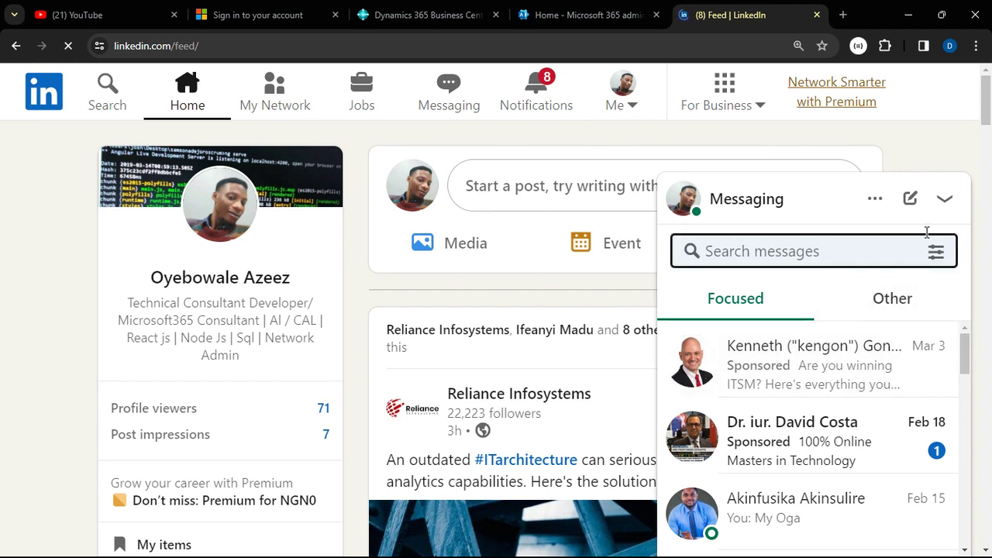
click(944, 198)
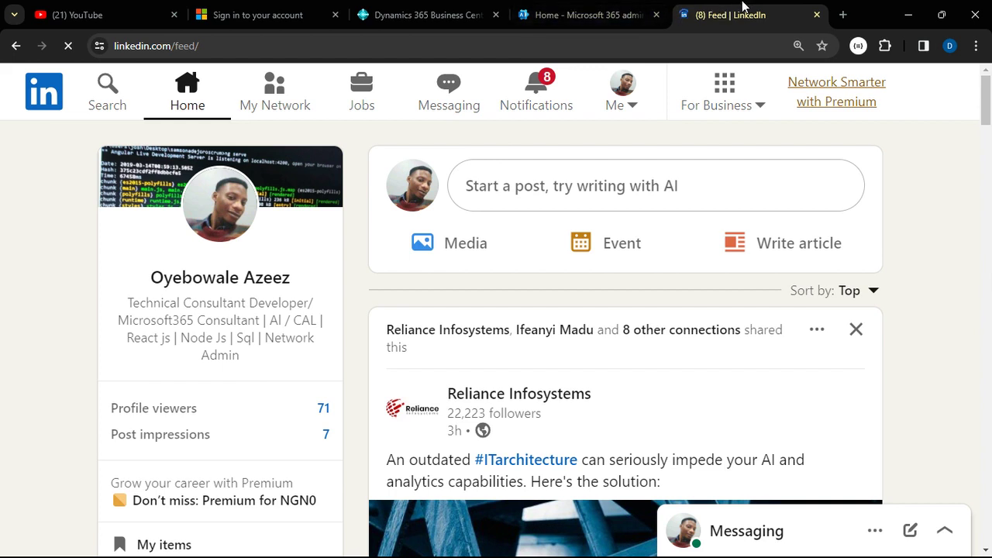
Glance at the Microsoft 365 admin center tab, return to the LinkedIn feed, and open the Start menu
mouse_move(612, 7)
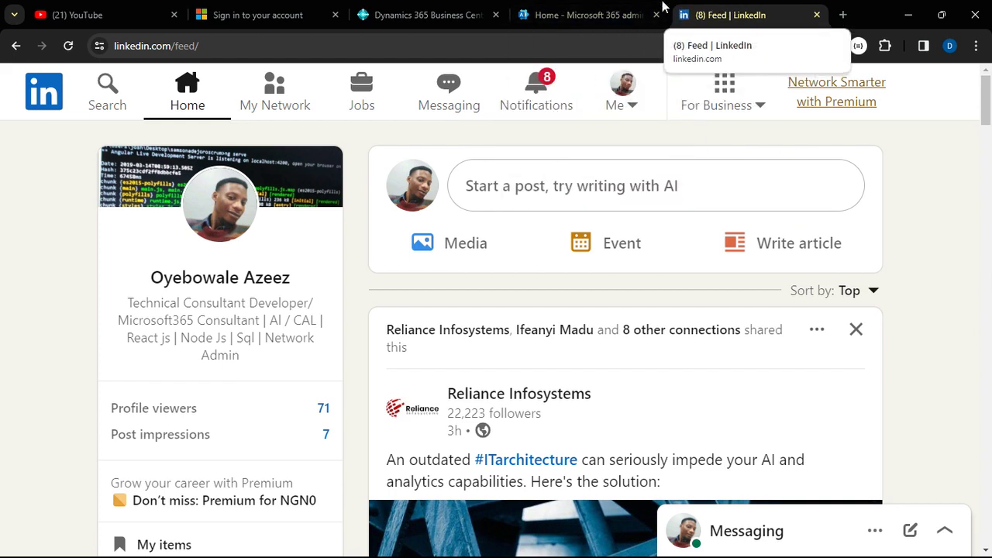
click(593, 15)
click(698, 15)
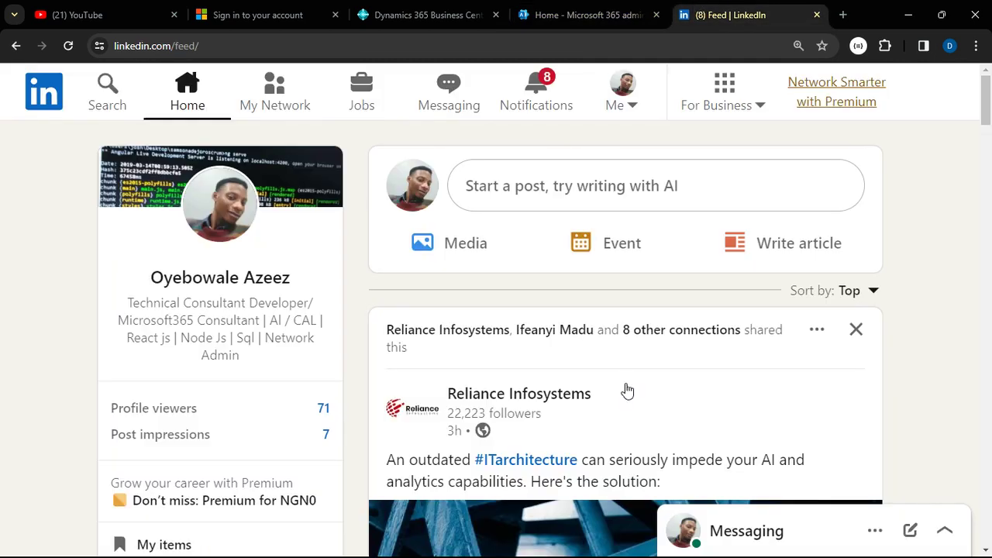
mouse_move(577, 546)
key(super)
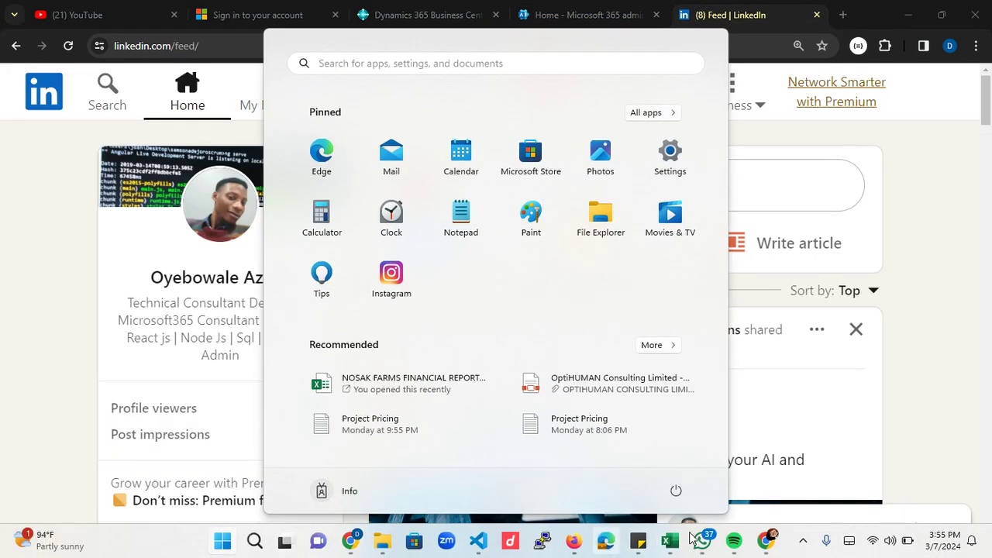
From Chrome's taskbar previews, bring up the YouTube Studio Channel dashboard, then the Vimeo recorder window
mouse_move(766, 541)
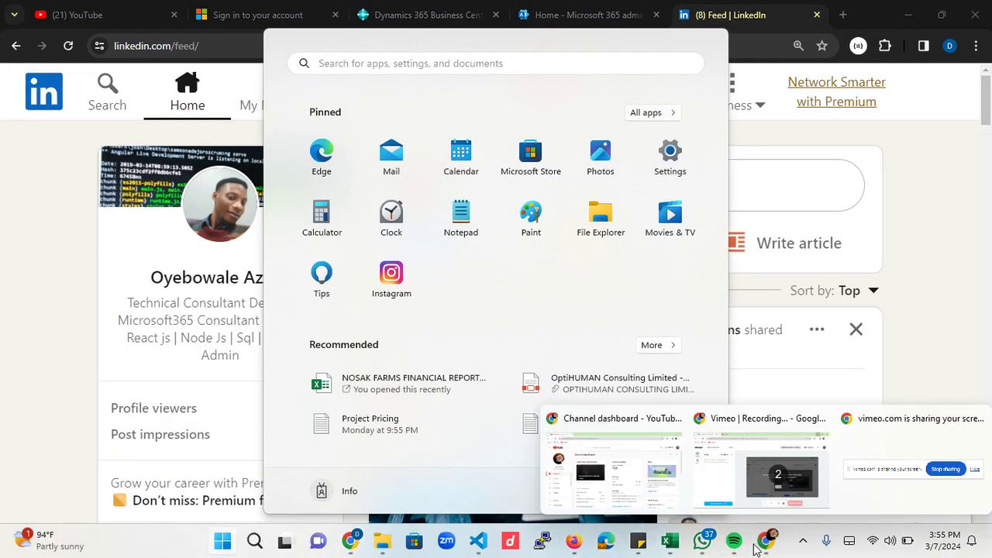
click(633, 488)
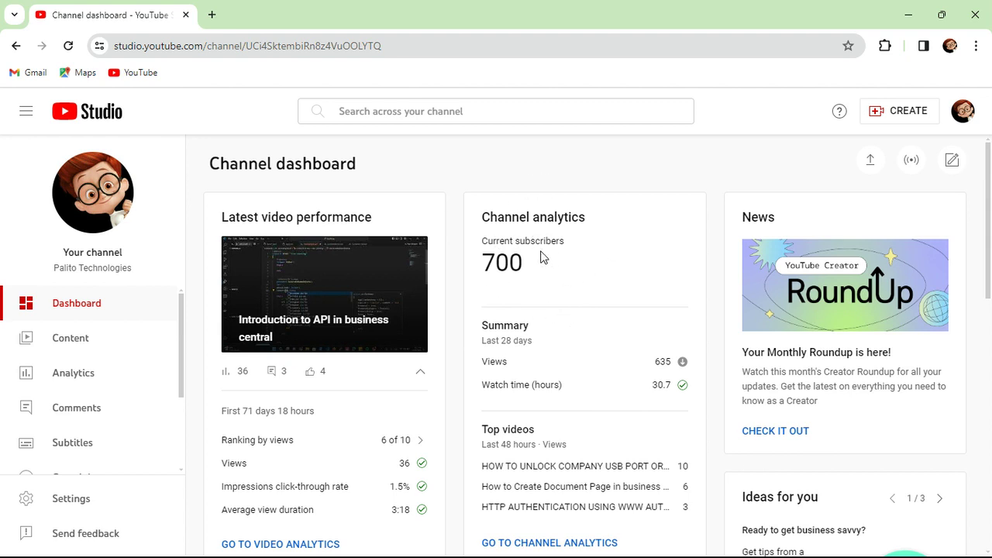
mouse_move(651, 534)
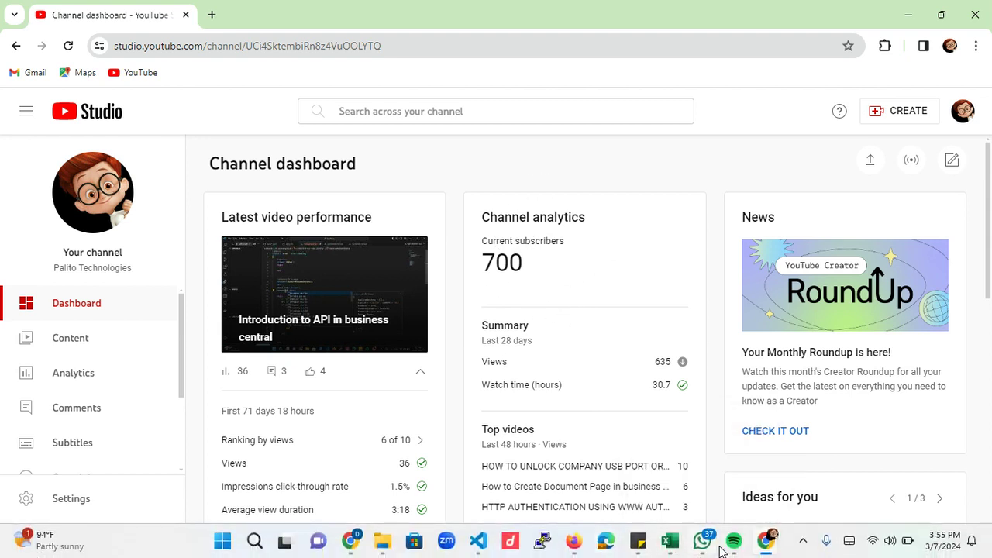
mouse_move(767, 539)
click(792, 484)
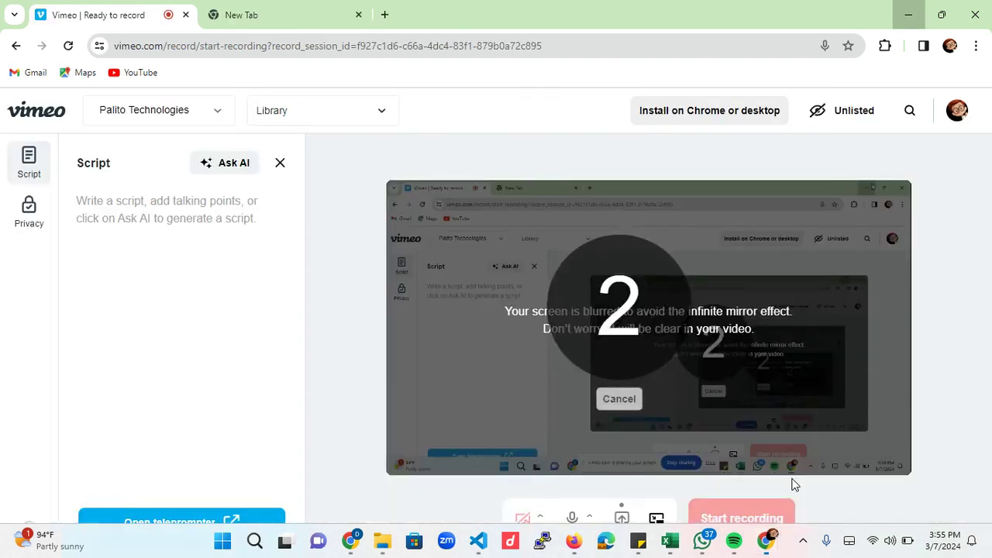